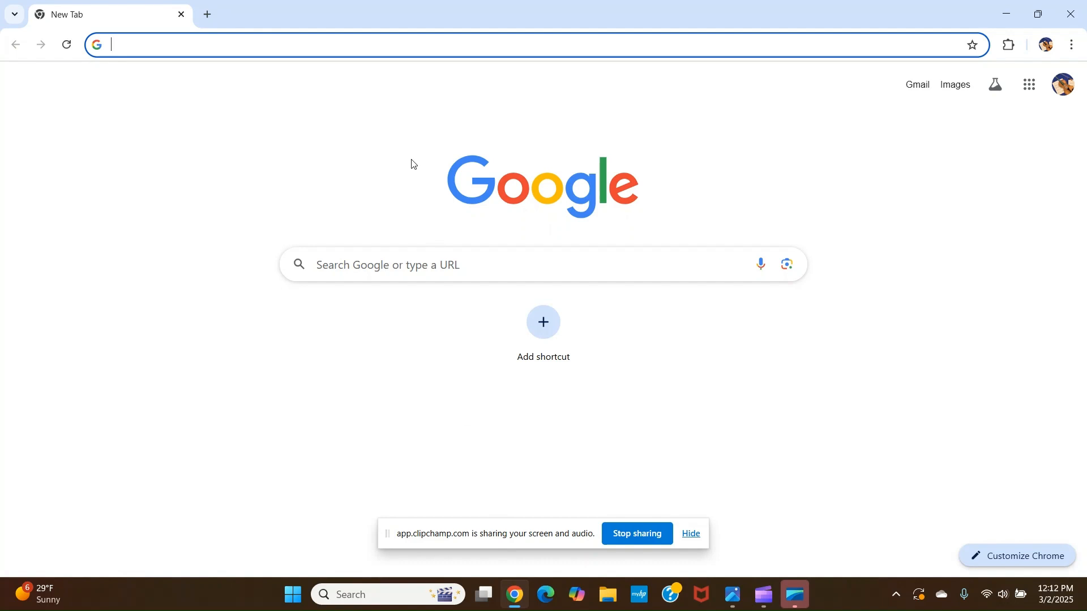
Open the usa718 organization in Azure DevOps, enter the KhanProj project and go to its Test Plans
key(Return)
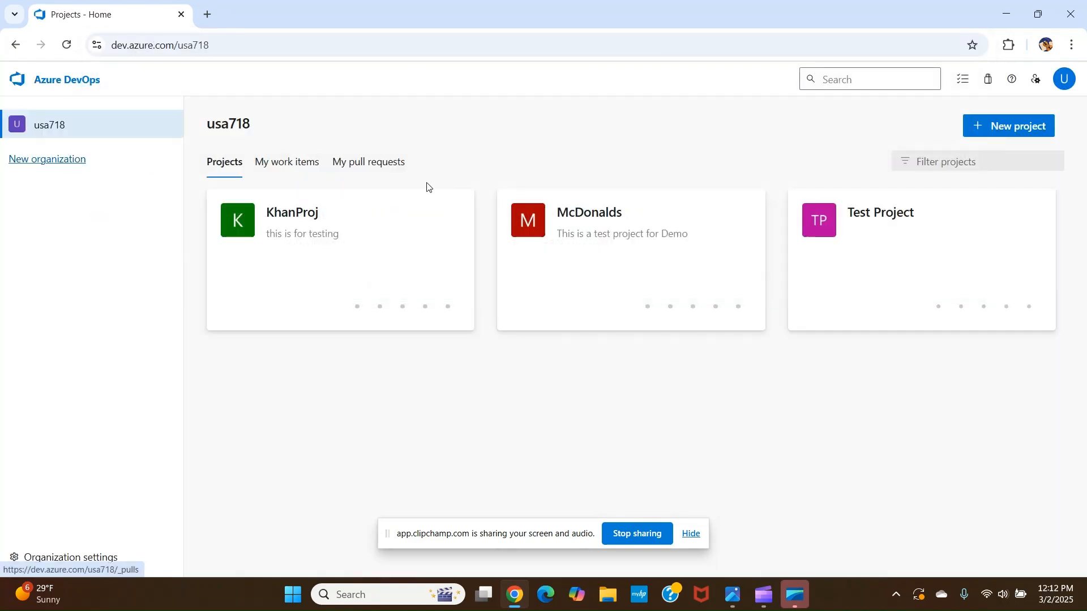
click(292, 214)
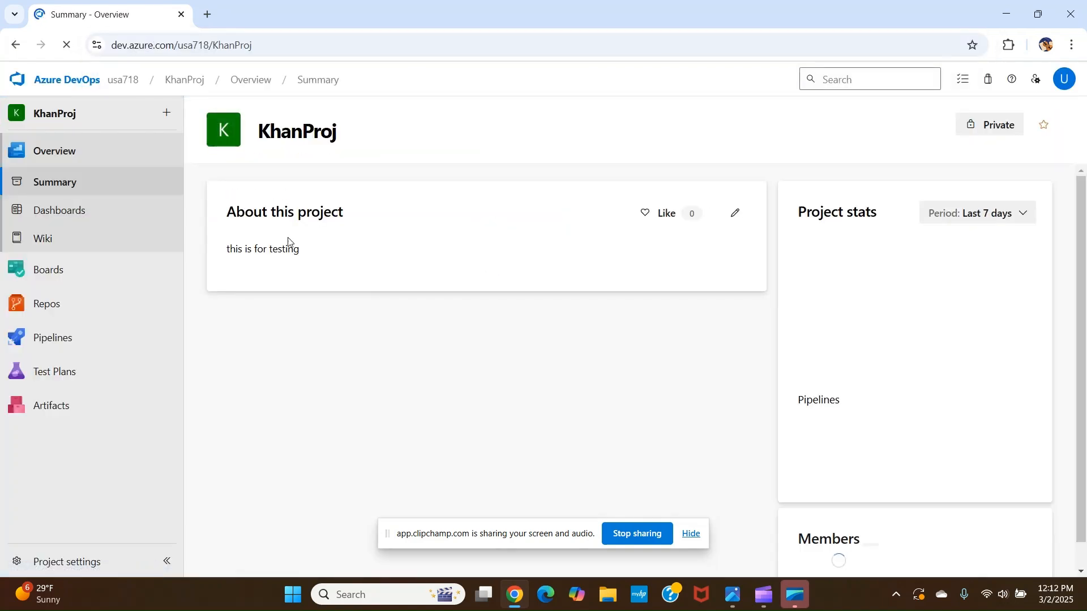
click(61, 376)
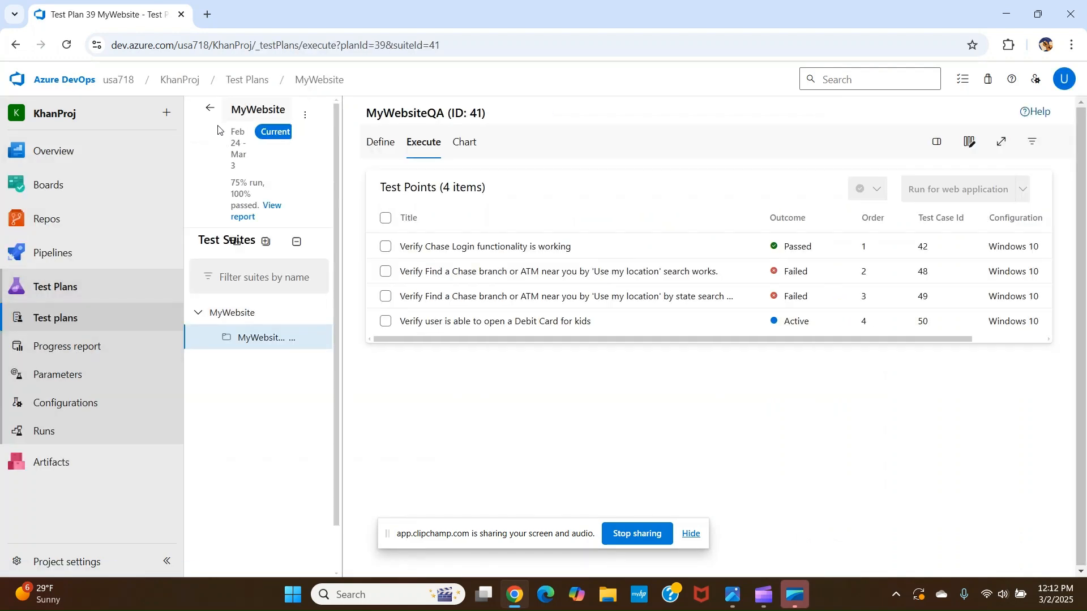
Return to the test plans list, open the MyWebsite plan and select its MyWebsiteQA suite
click(210, 111)
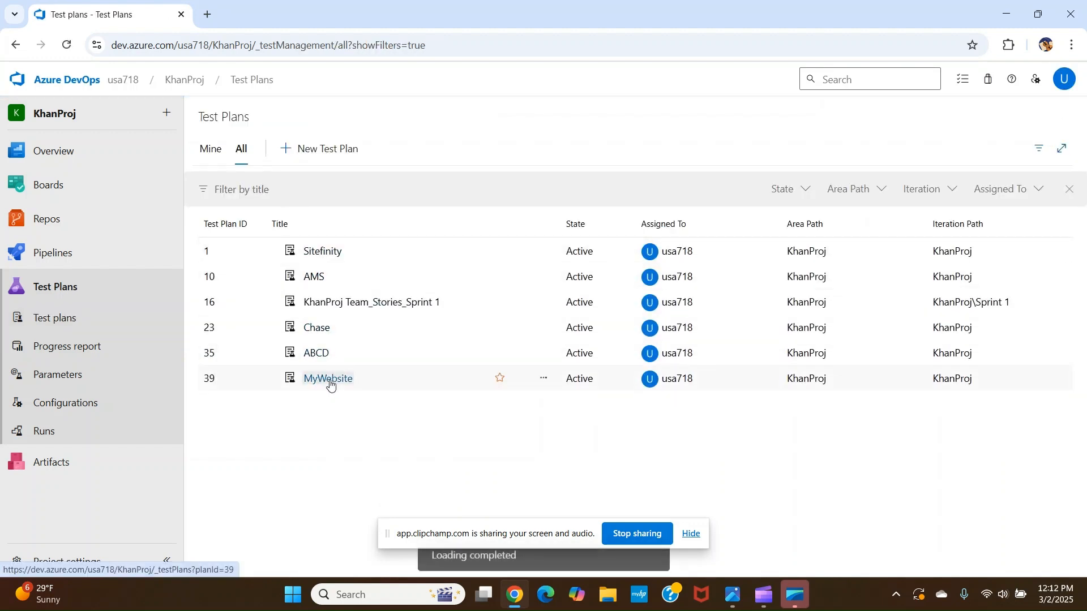
click(331, 381)
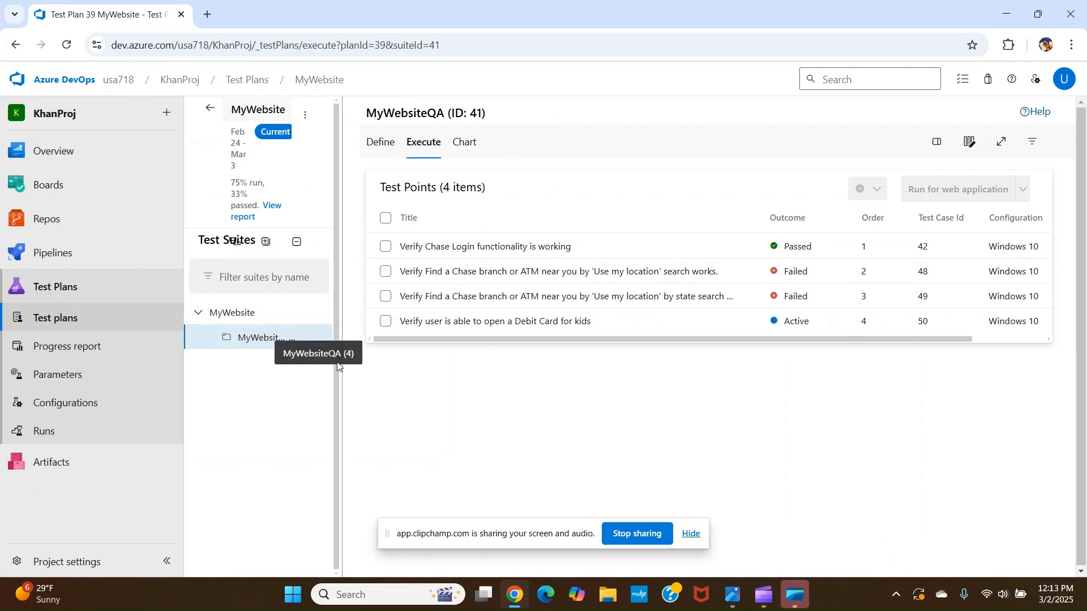
click(251, 341)
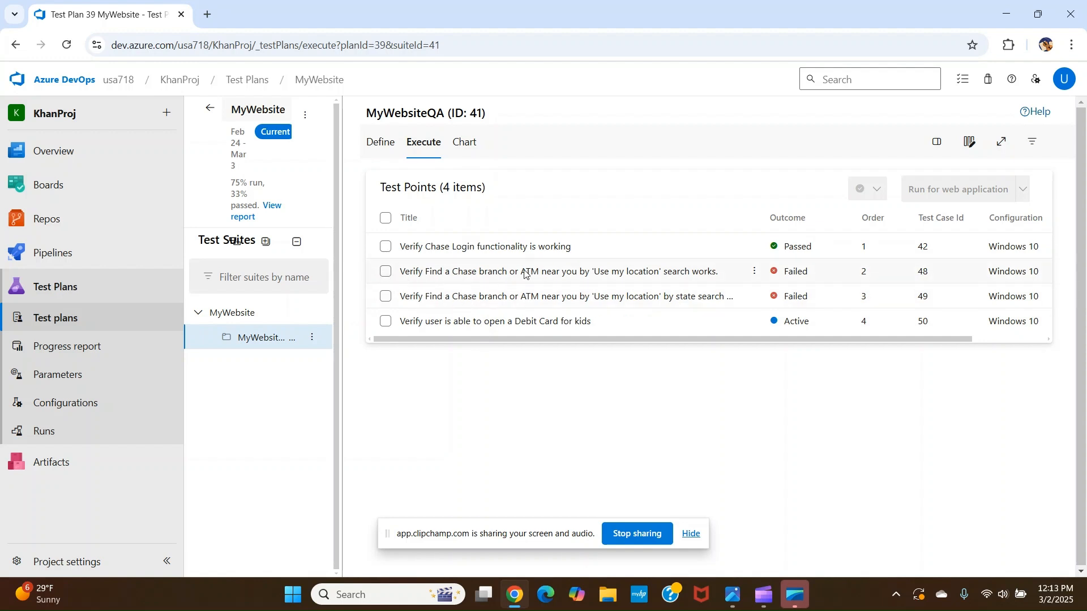
Run test point 48, Verify Find a Chase branch or ATM near you by 'Use my location' search works, for web application
click(385, 272)
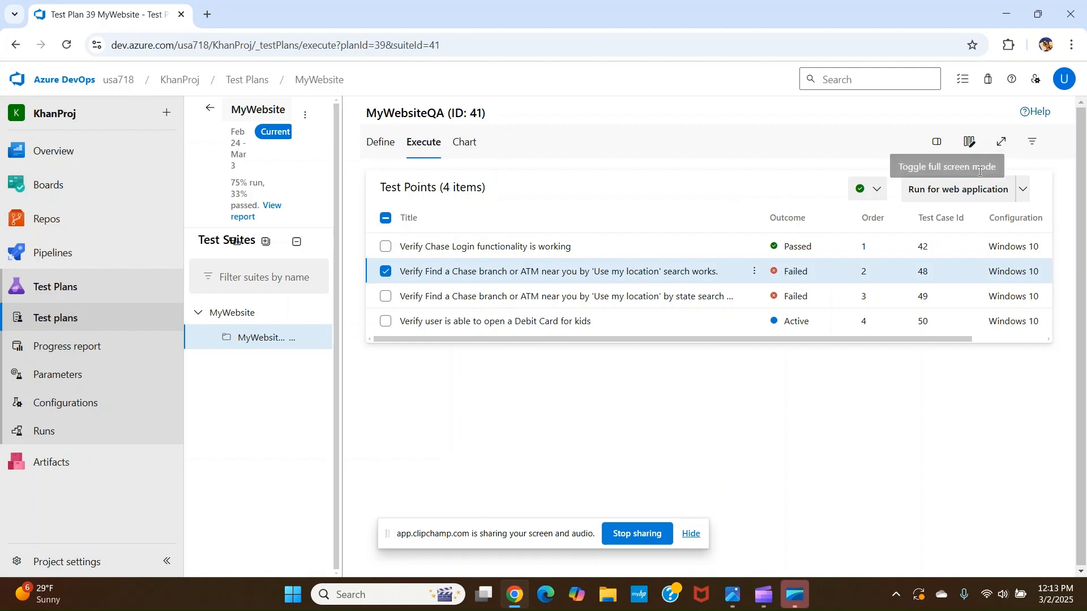
click(957, 193)
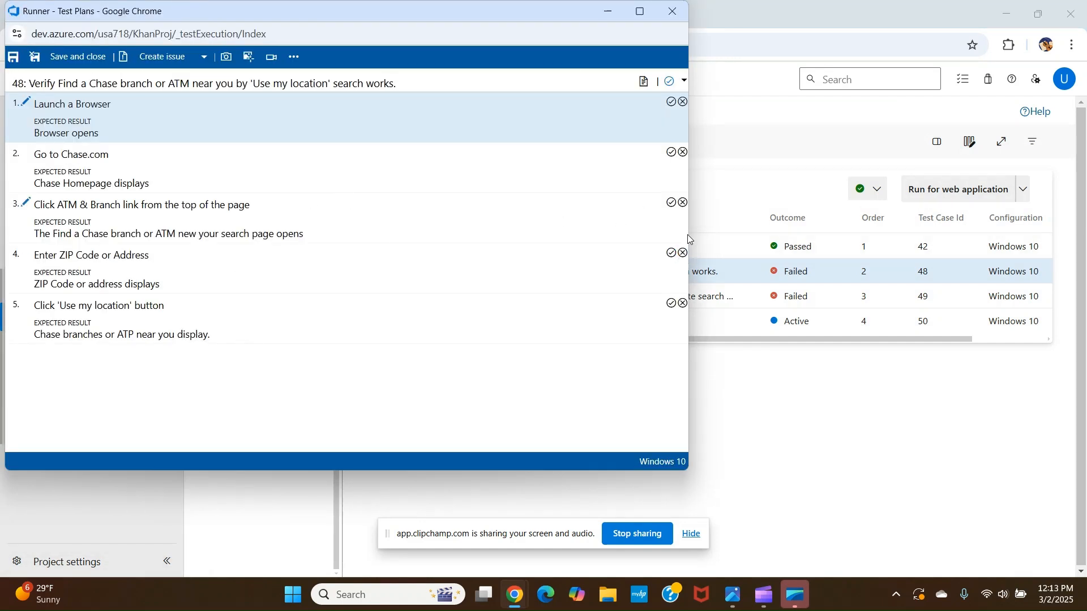
drag(689, 239, 402, 289)
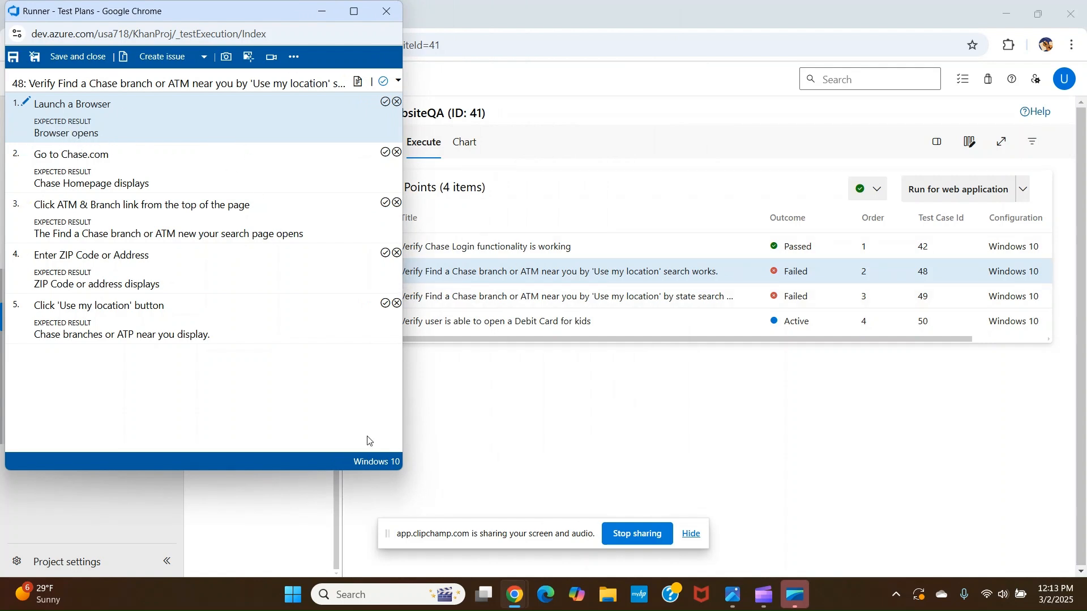
Launch Edge beside the test runner and mark step 1, Launch a Browser, as passed
click(545, 595)
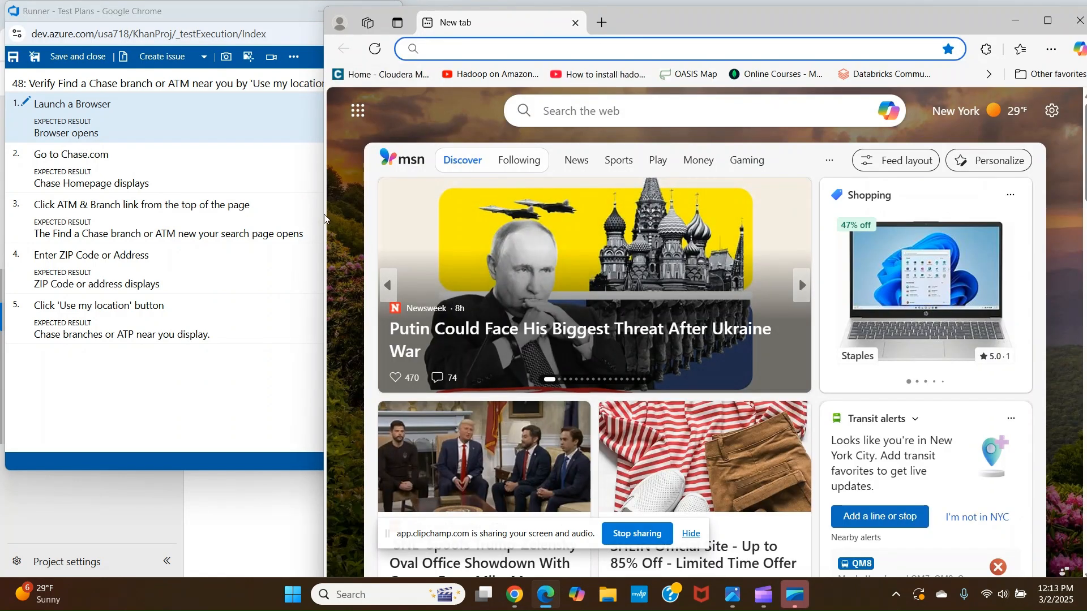
drag(325, 218, 419, 163)
click(385, 103)
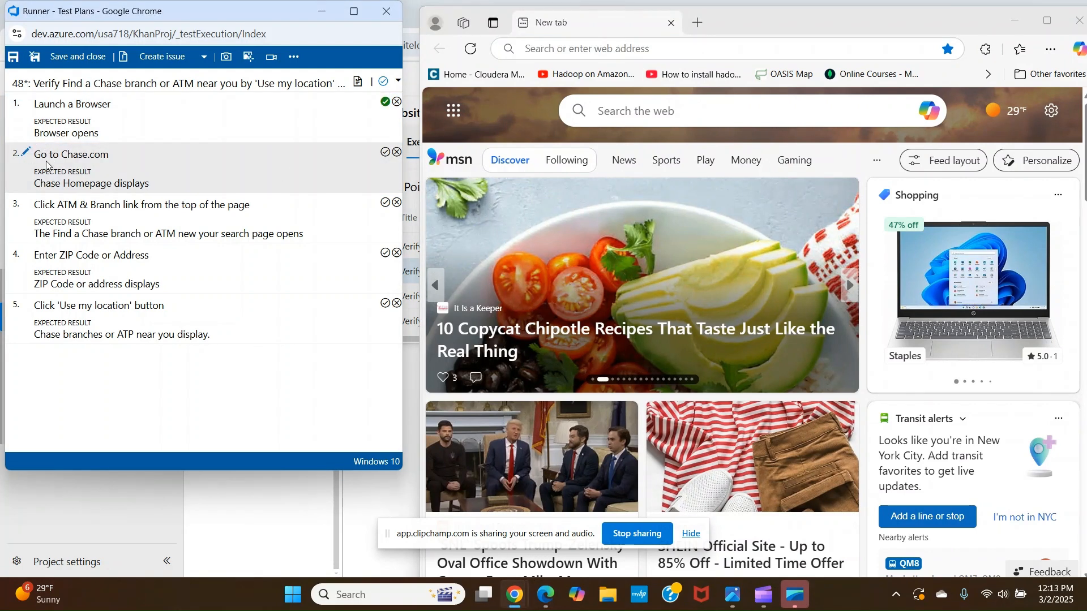
Navigate Edge to chase.com and mark step 2, Go to Chase.com, as passed
click(545, 47)
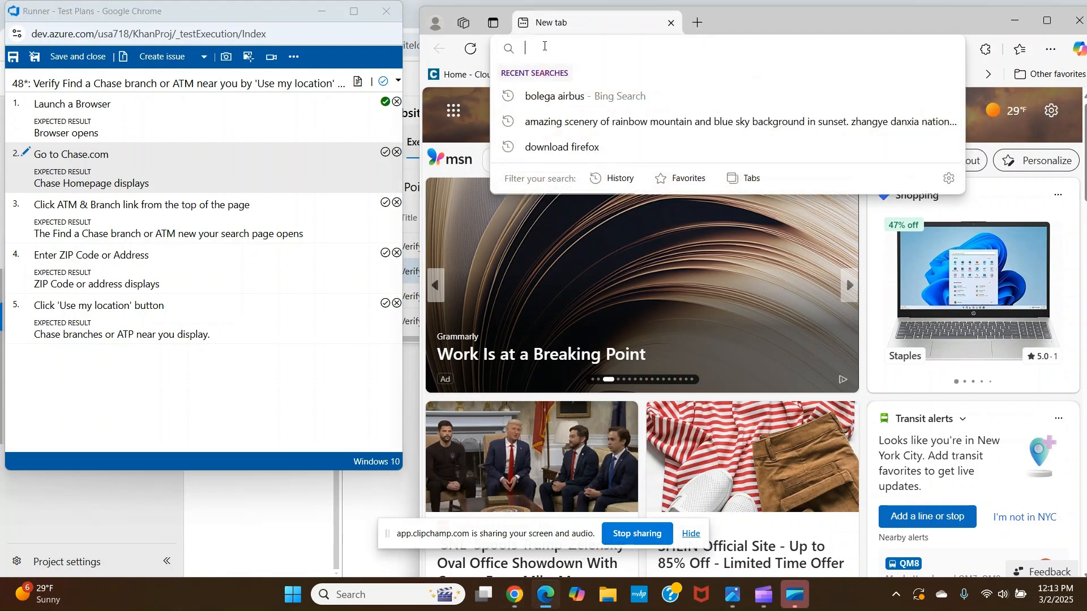
text(cha)
key(Return)
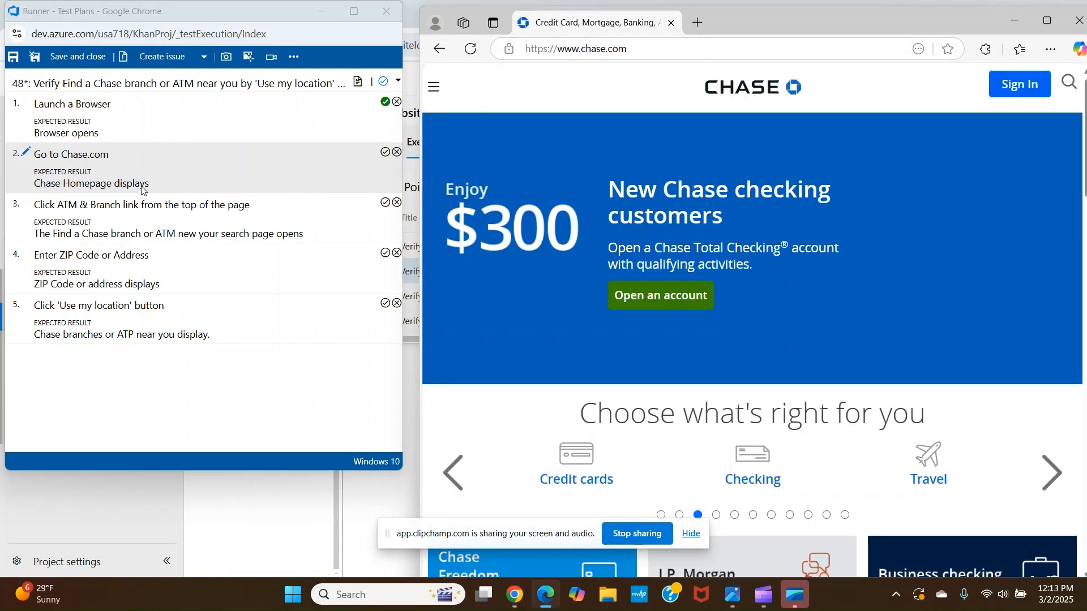
click(385, 153)
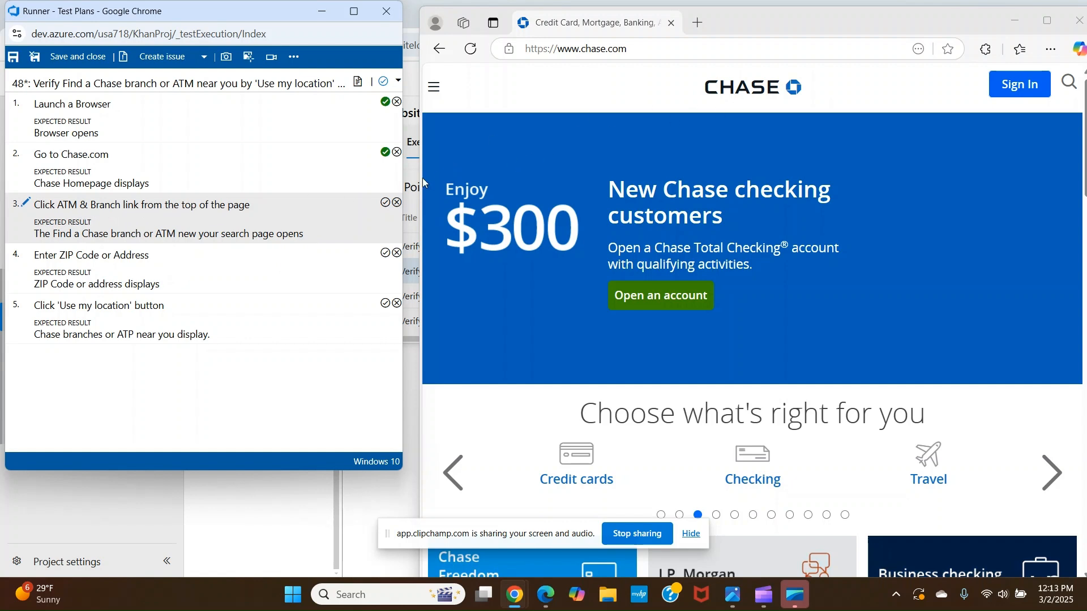
Widen the browser and check the Chase Customer service drop-down for the ATM or branch link
drag(421, 180, 348, 191)
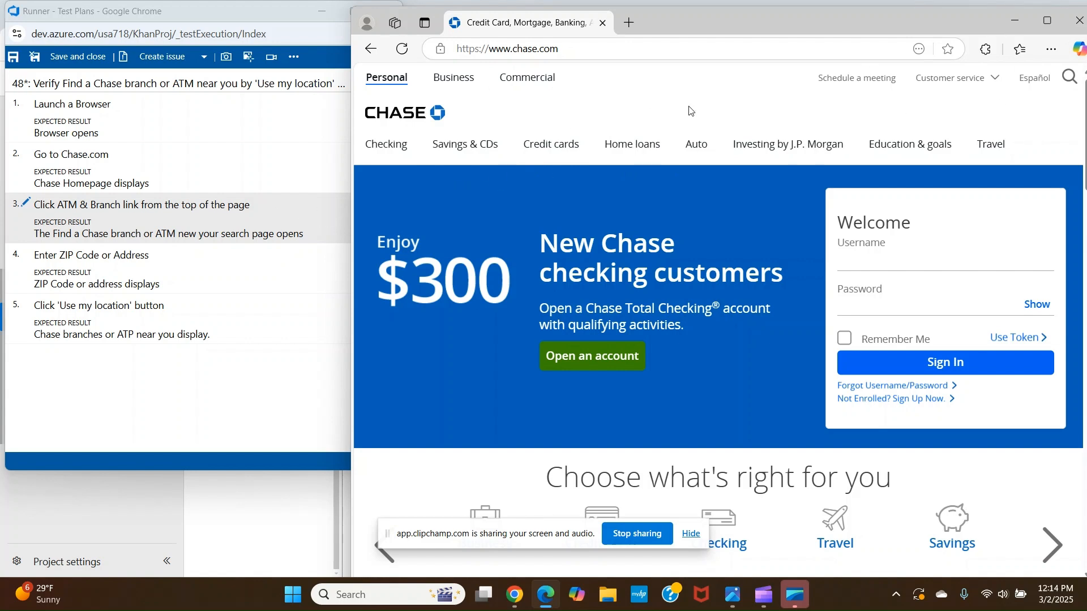
click(996, 82)
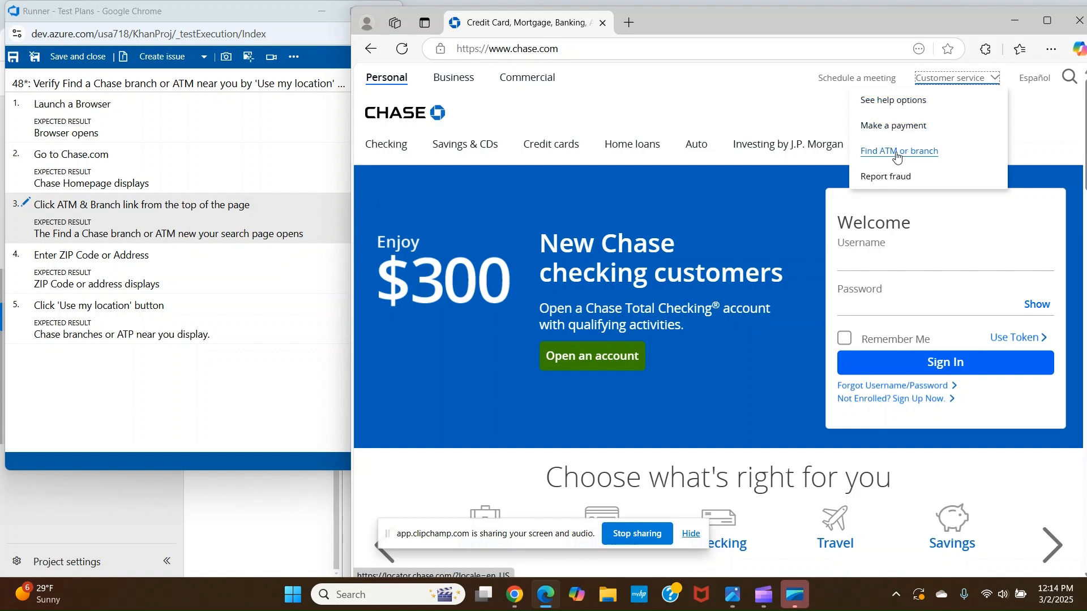
click(733, 93)
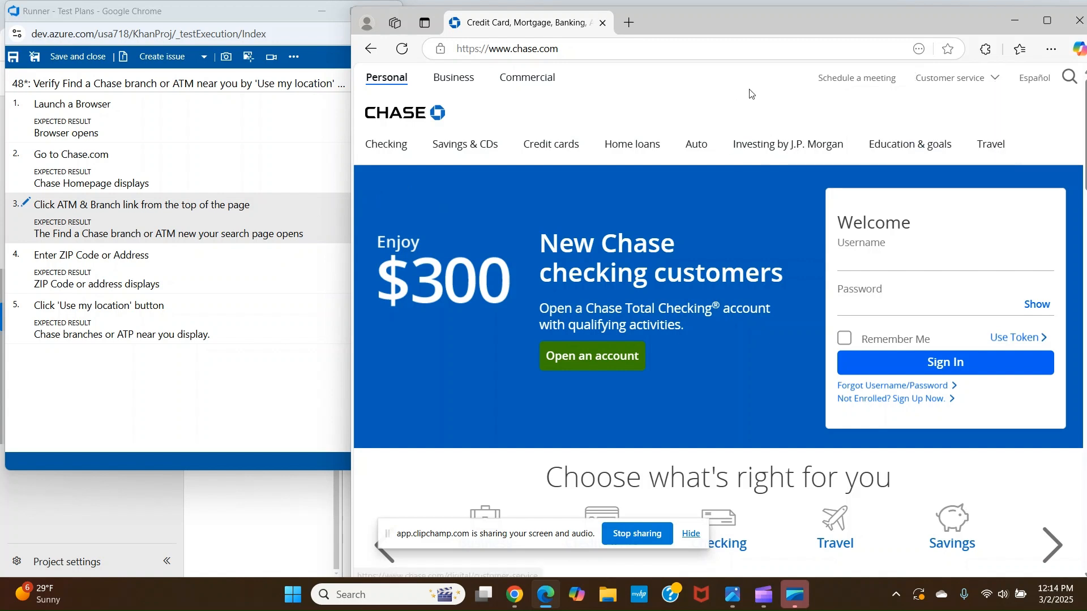
Mark step 3, Click ATM & Branch link from the top of the page, as failed and open its comment
click(190, 363)
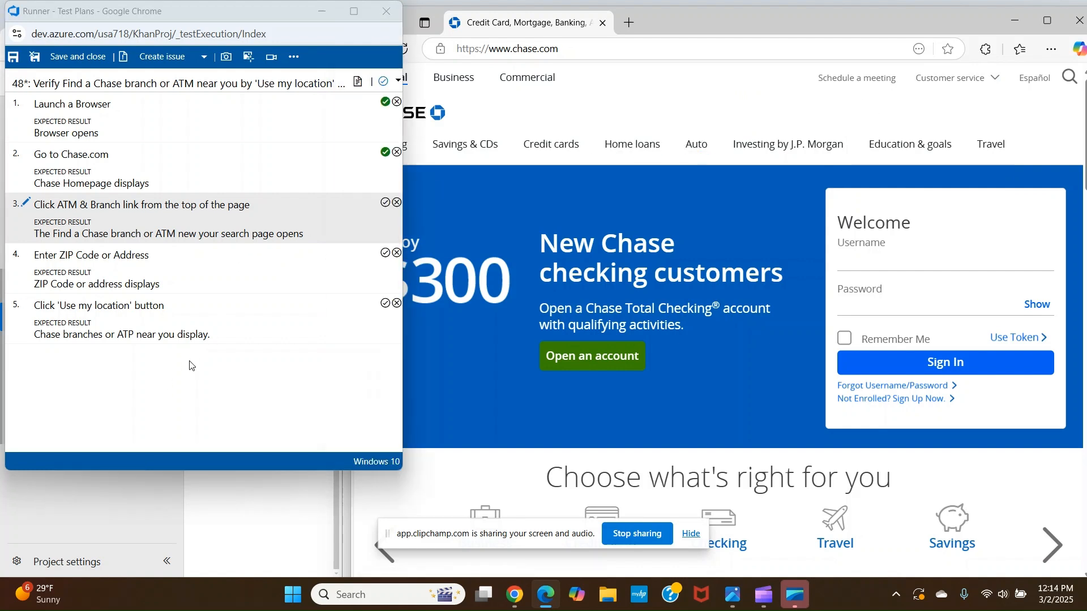
click(396, 202)
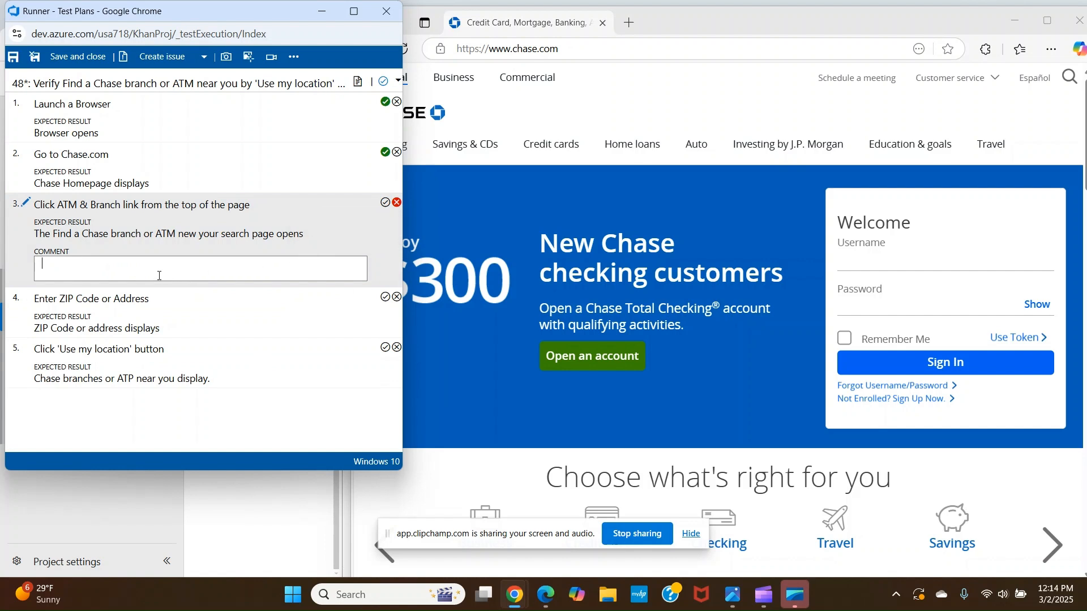
click(67, 259)
Comment on step 3: Find a Chase branch or ATM machine link was not found however the link exists under the 'Customer Service' drop-down list
drag(53, 233, 175, 235)
key(ctrl+c)
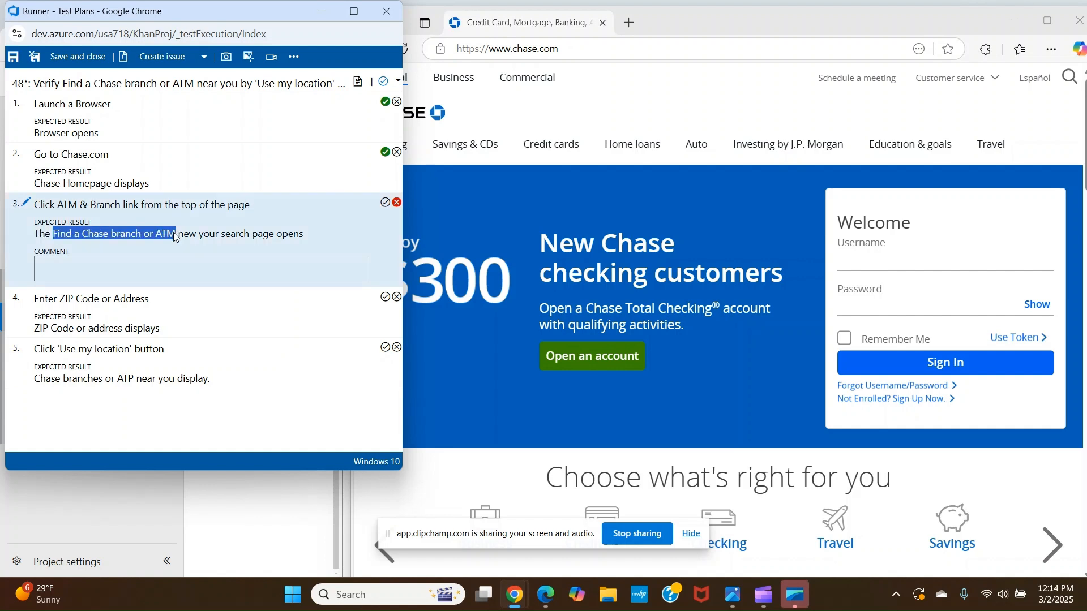
click(131, 269)
key(ctrl+v)
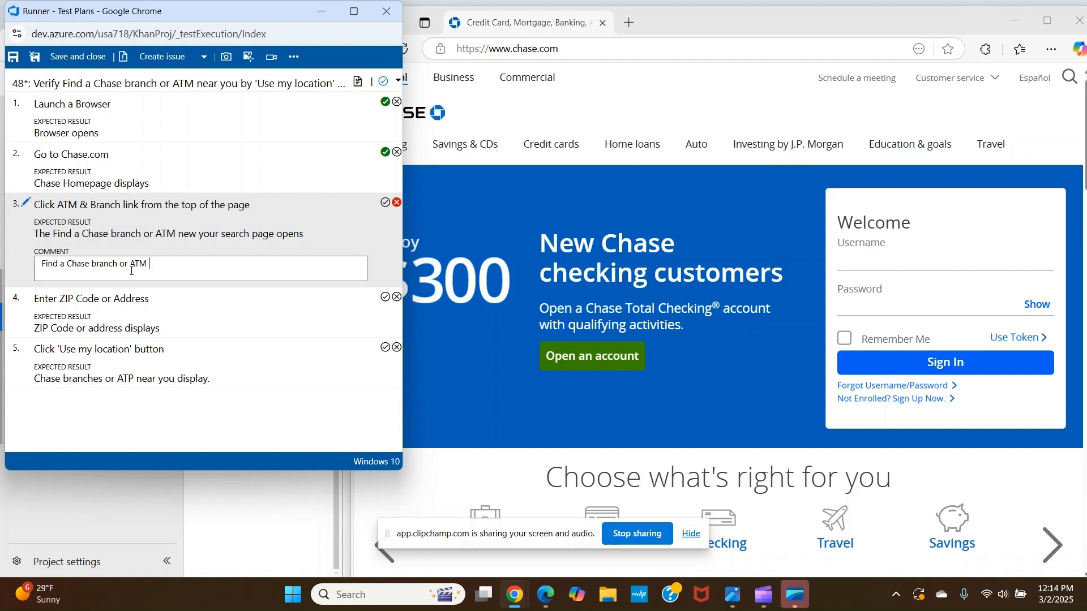
text(machine link was not found)
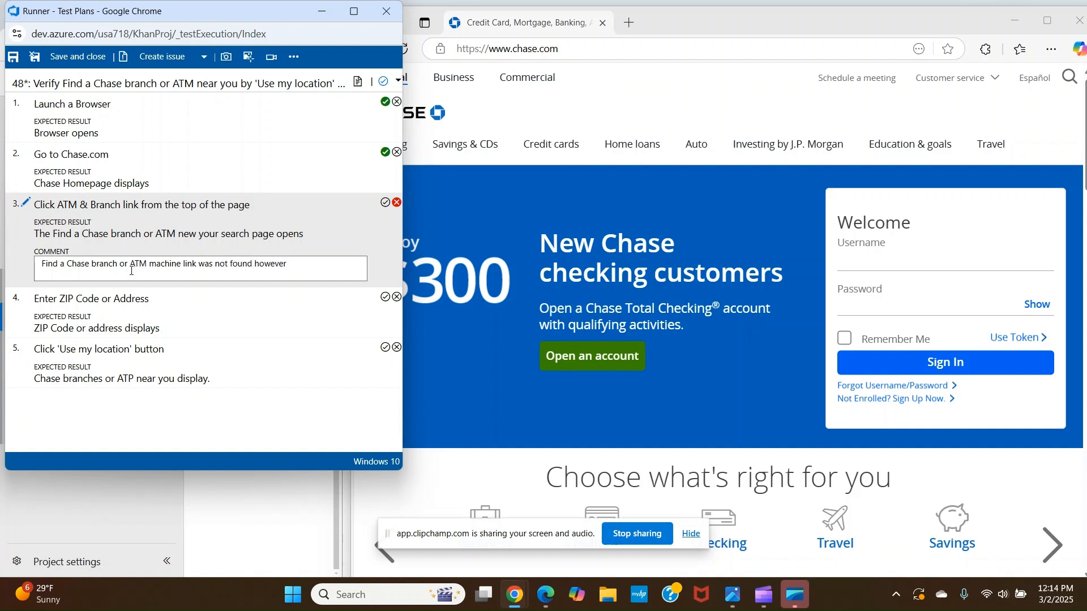
text(however the link exists un)
text(der the 'Customer)
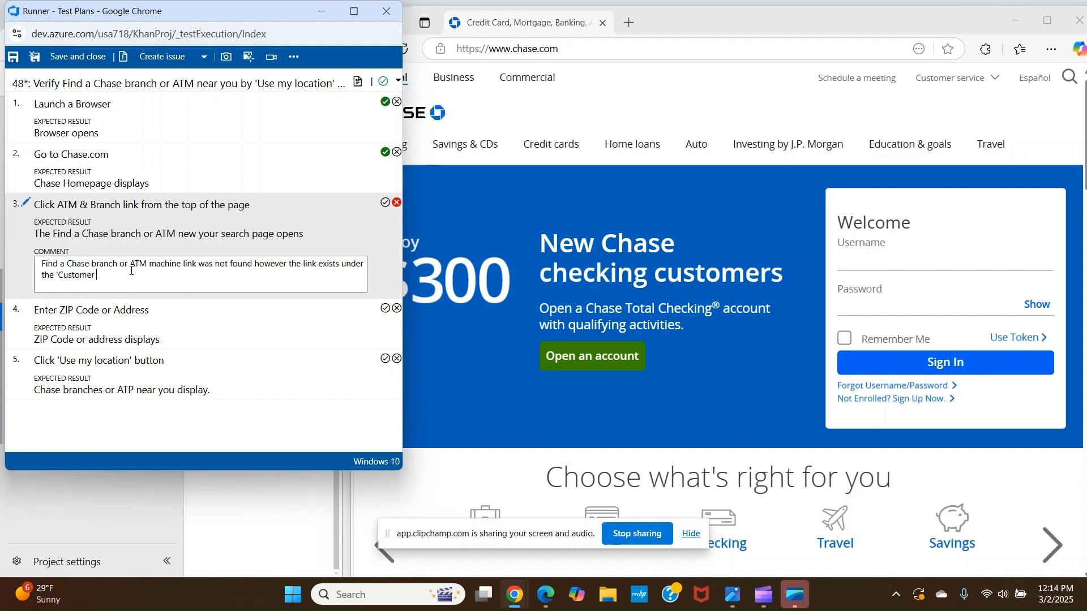
text( Service' drop-down.)
click(286, 235)
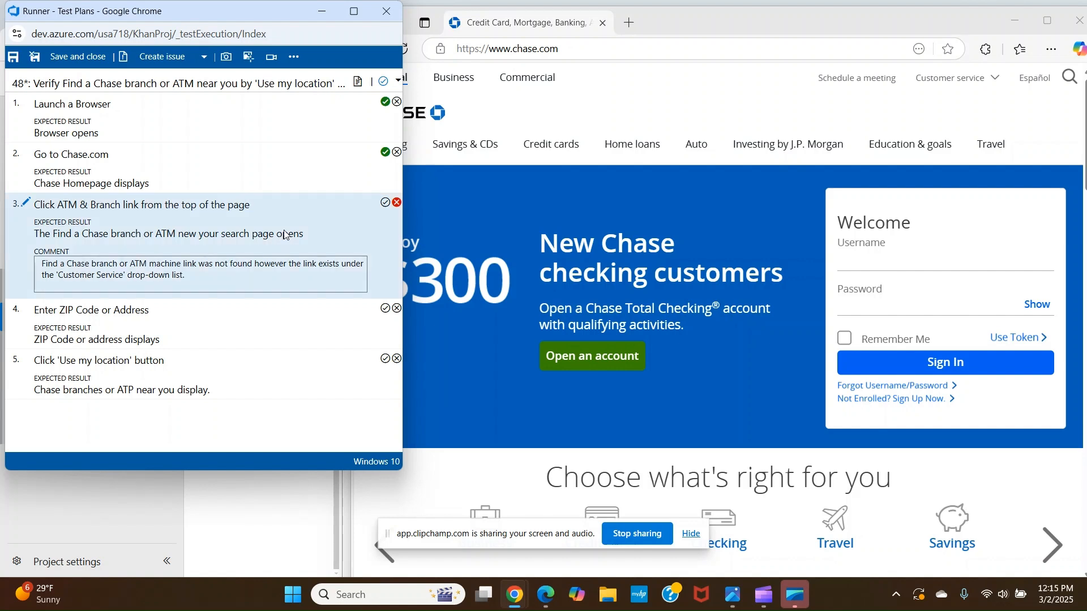
Create an issue from the test runner and enlarge the new bug form to review its description
click(161, 58)
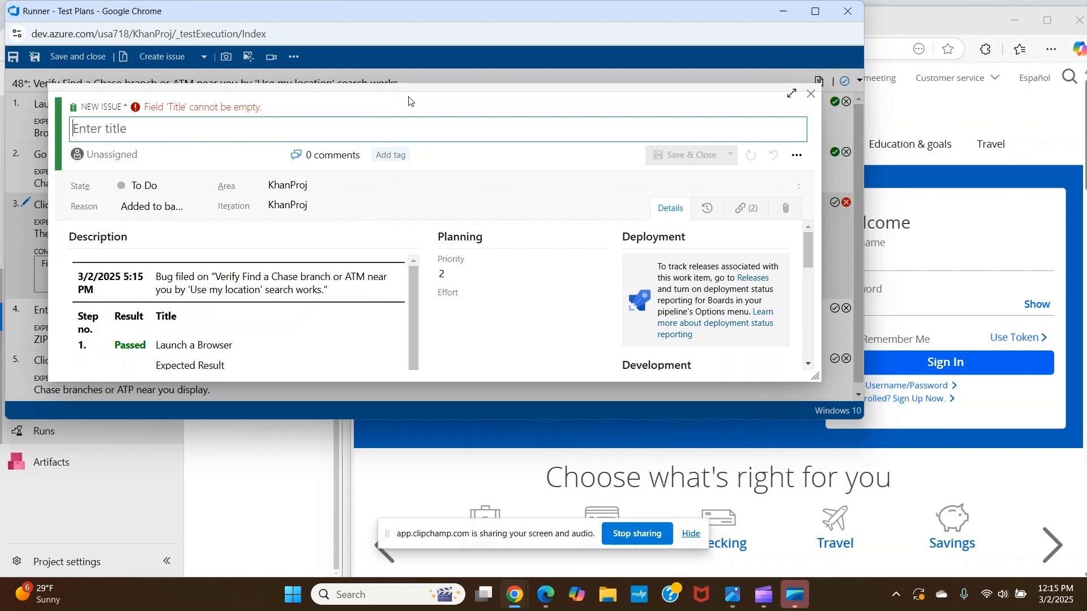
drag(447, 89, 490, 86)
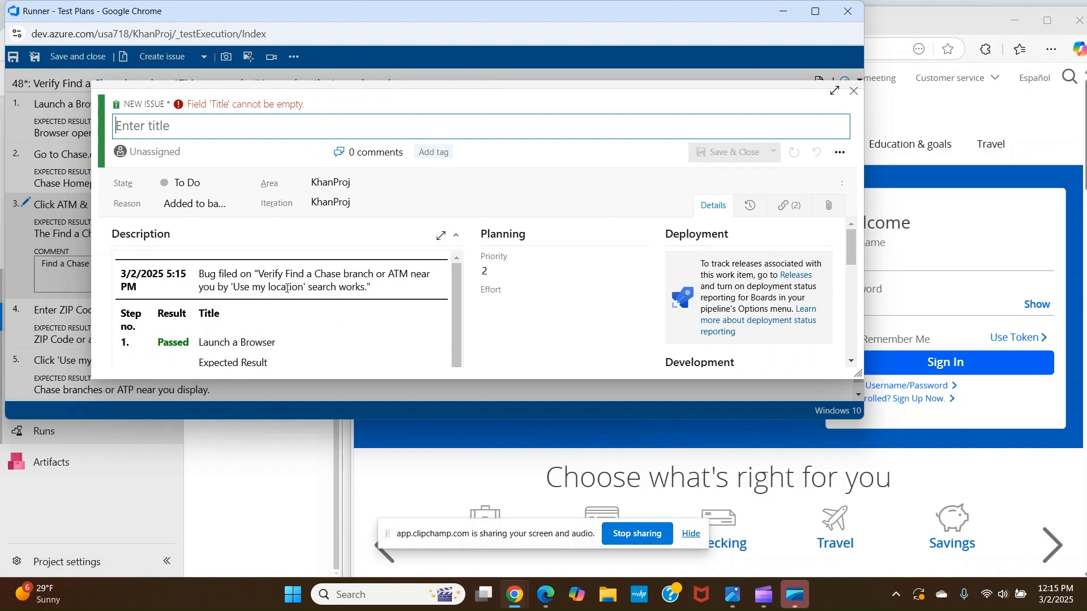
scroll(276, 291, down, 1)
scroll(267, 299, down, 1)
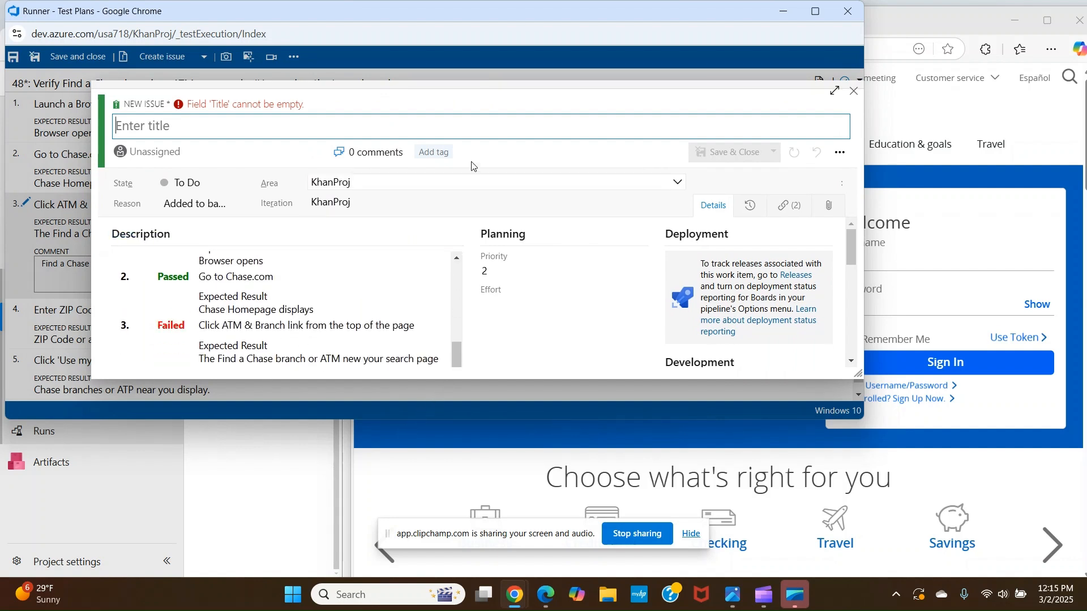
drag(482, 87, 485, 57)
click(310, 327)
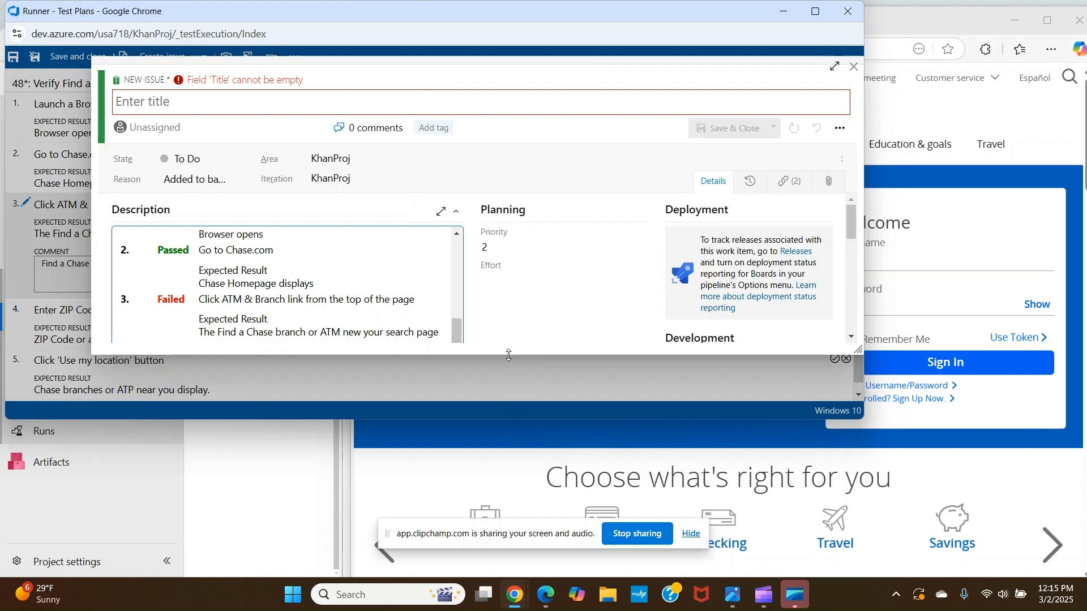
drag(508, 356, 508, 419)
scroll(264, 309, down, 1)
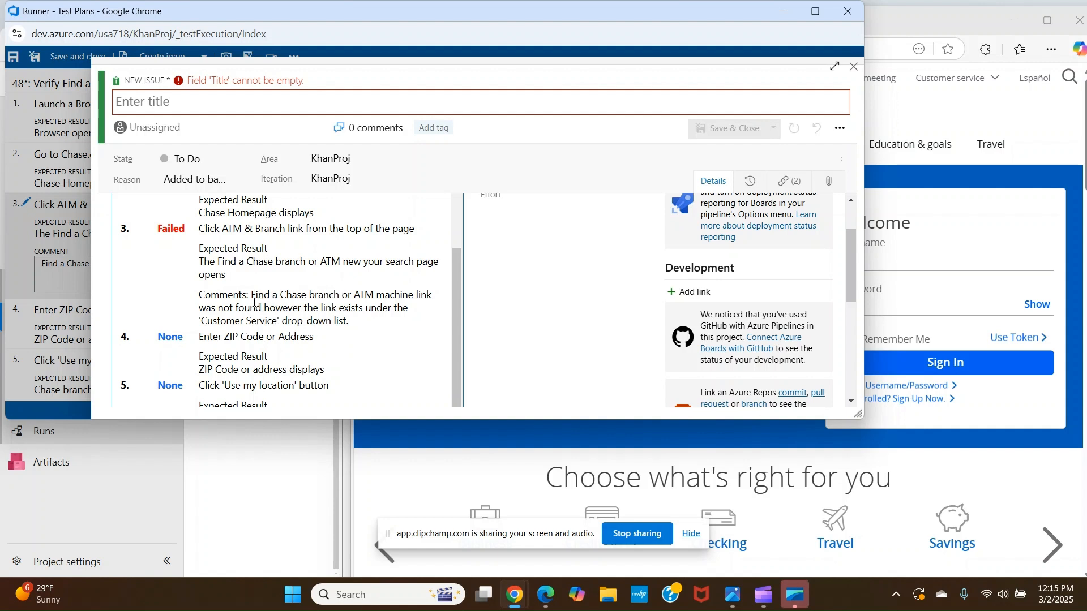
Title the bug 'The' followed by the copied step 3 comment about the Find a Chase branch or ATM machine link
drag(252, 295, 354, 323)
key(ctrl+c)
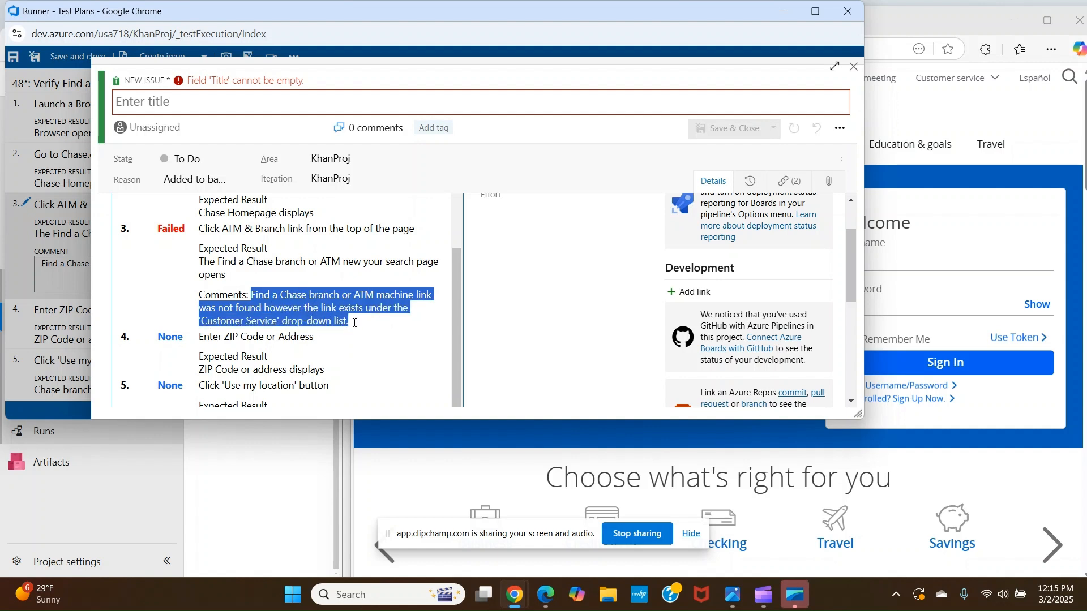
click(255, 109)
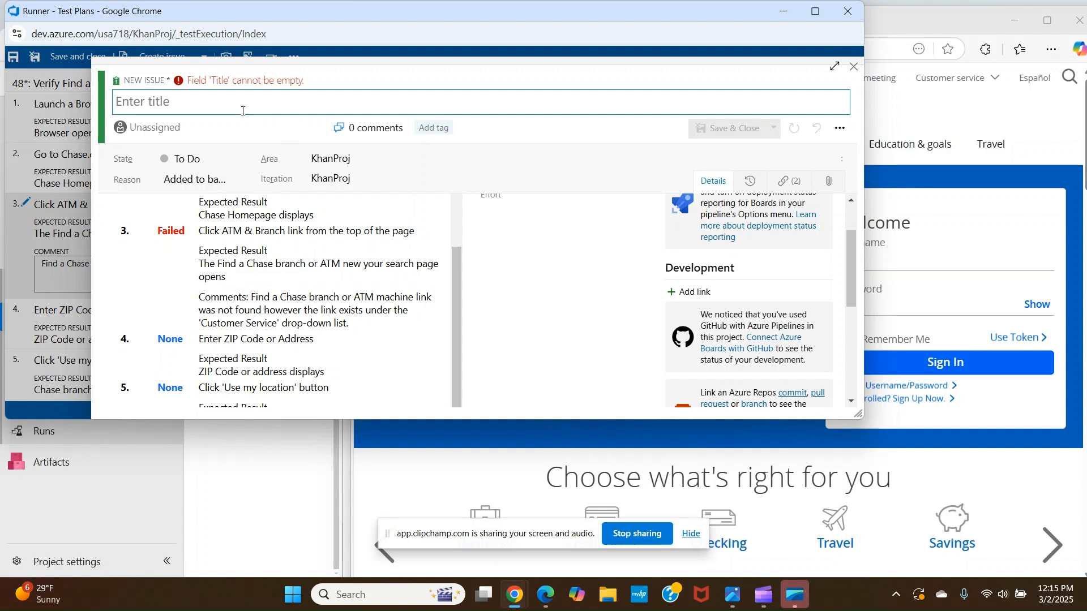
text(The)
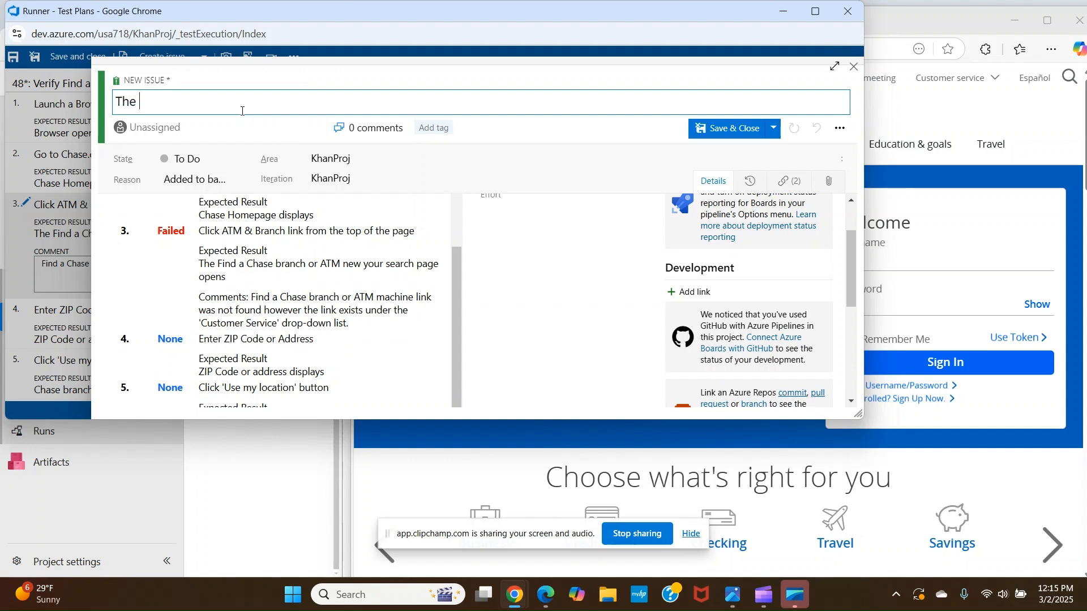
key(ctrl+v)
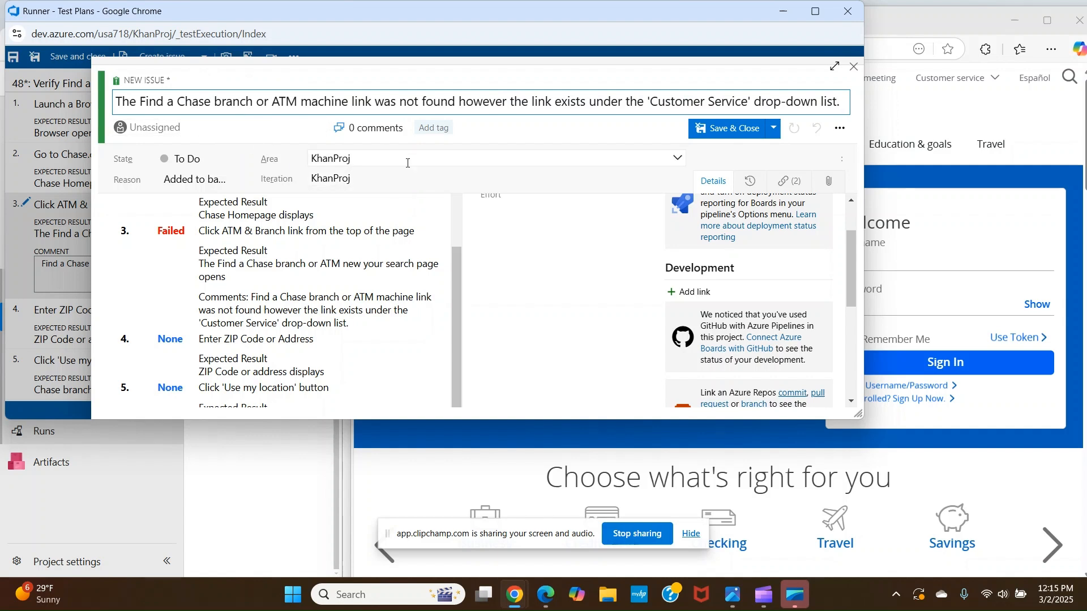
Set the bug's priority to 1
scroll(538, 263, up, 1)
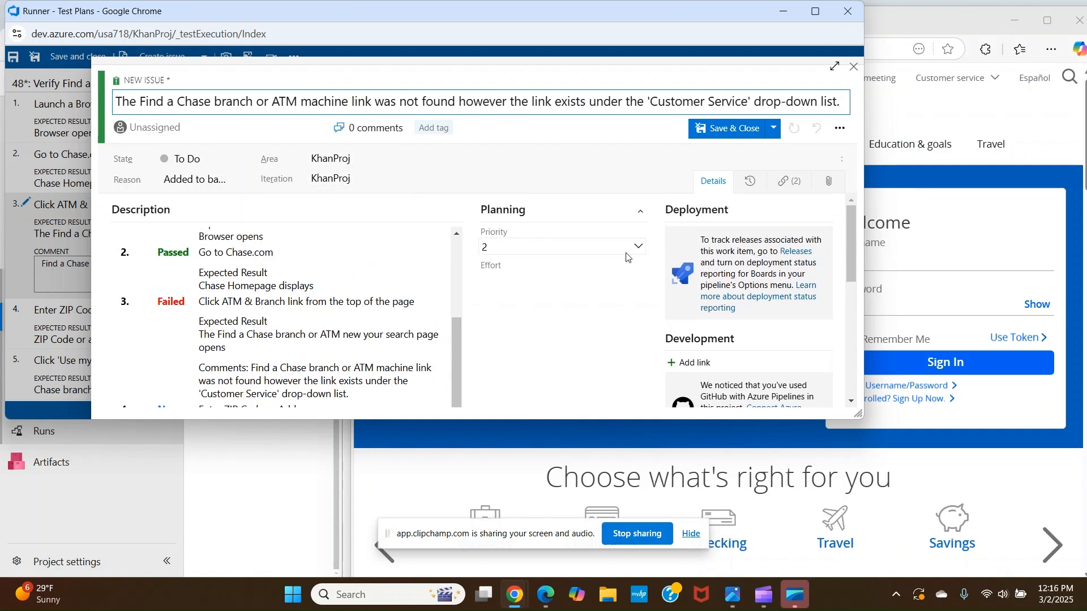
click(635, 249)
click(546, 266)
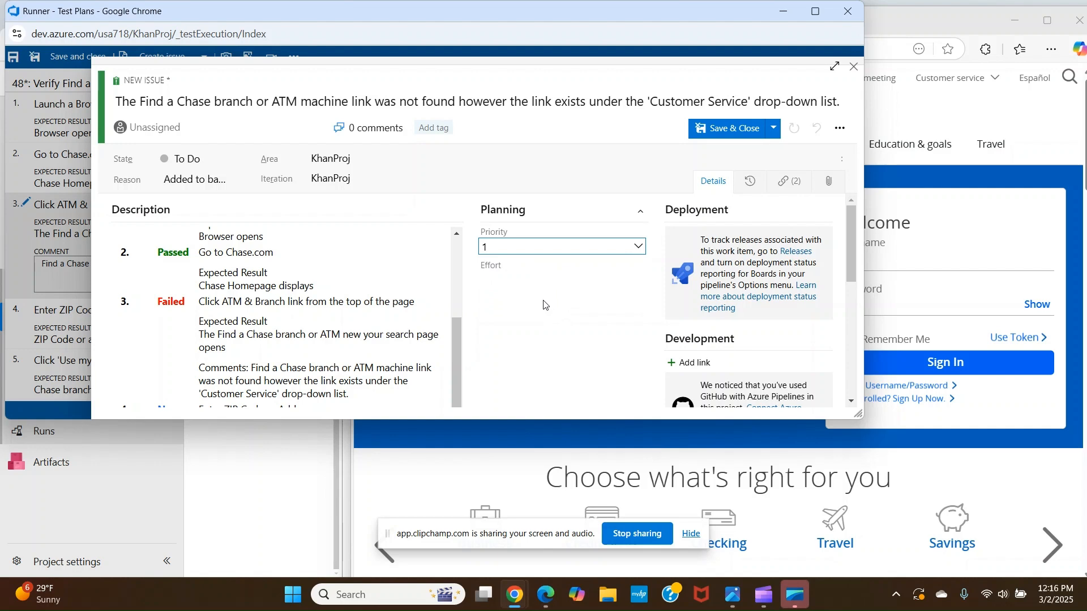
Review the bug form's description and details, then shrink the form back to its smaller size
scroll(527, 311, down, 10)
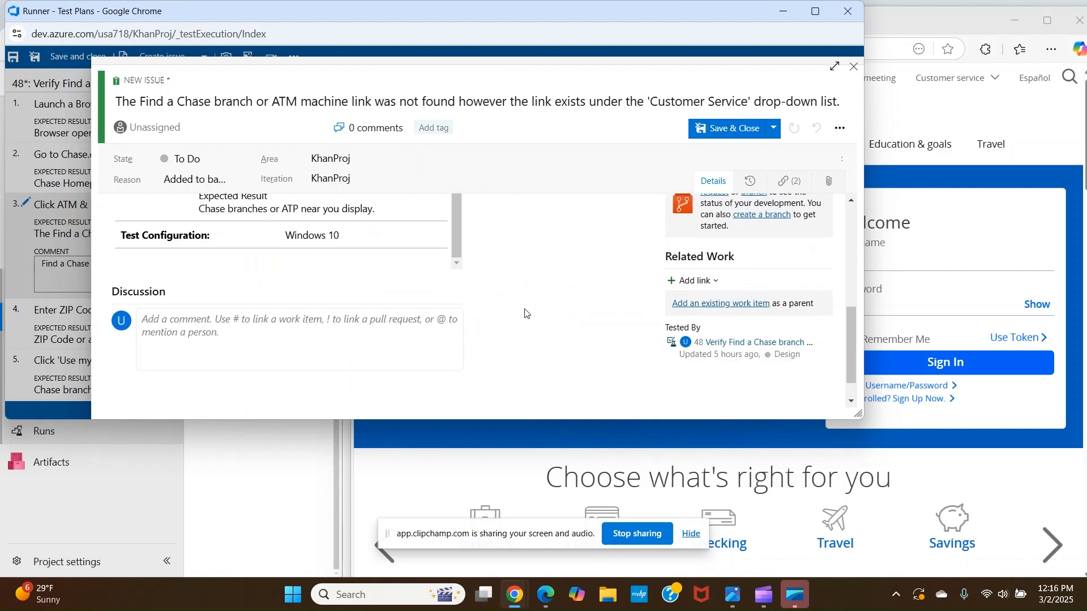
scroll(528, 312, up, 7)
scroll(528, 310, up, 3)
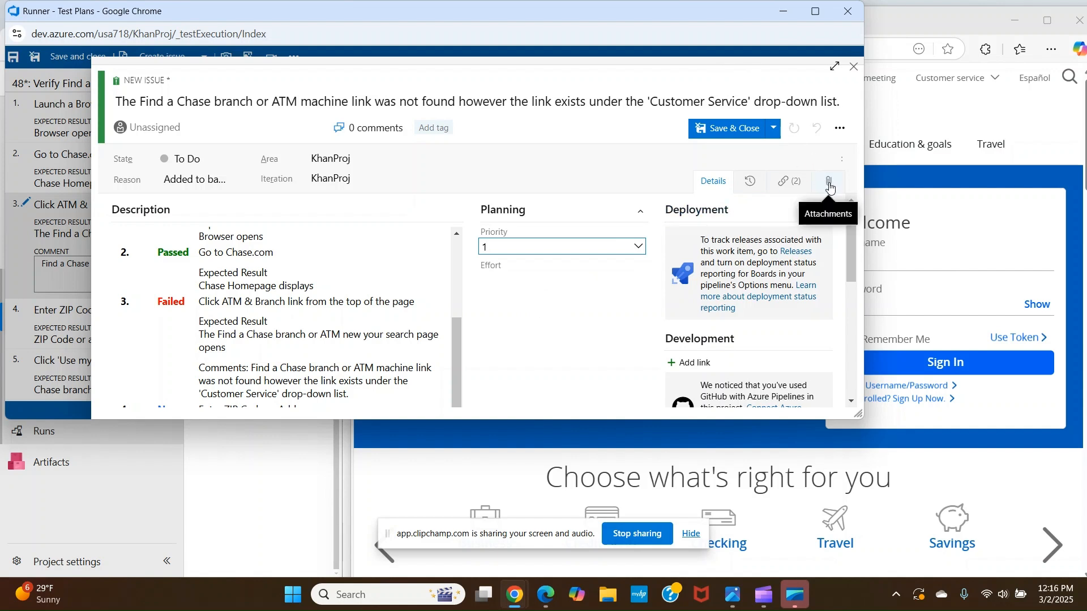
drag(863, 176, 622, 185)
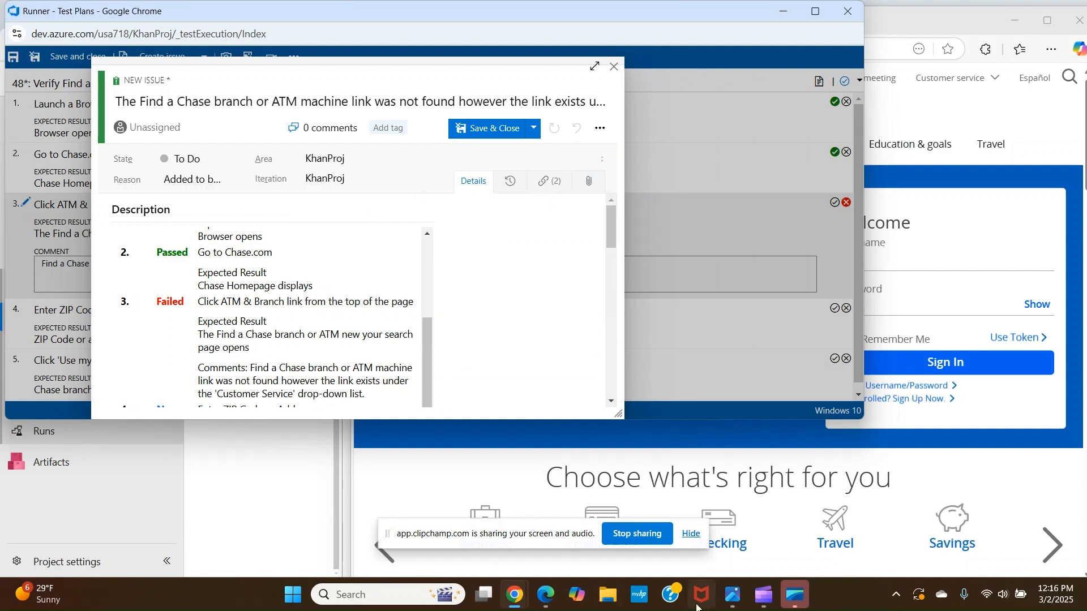
Open Snipping Tool and capture a full-screen snip of the chase.com homepage
click(379, 601)
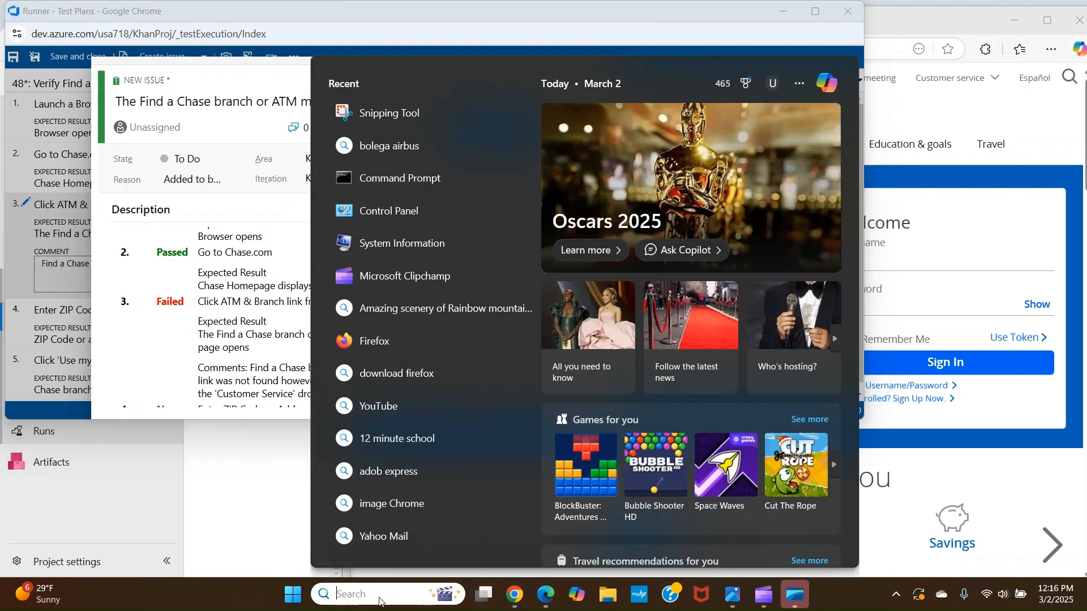
text(sn)
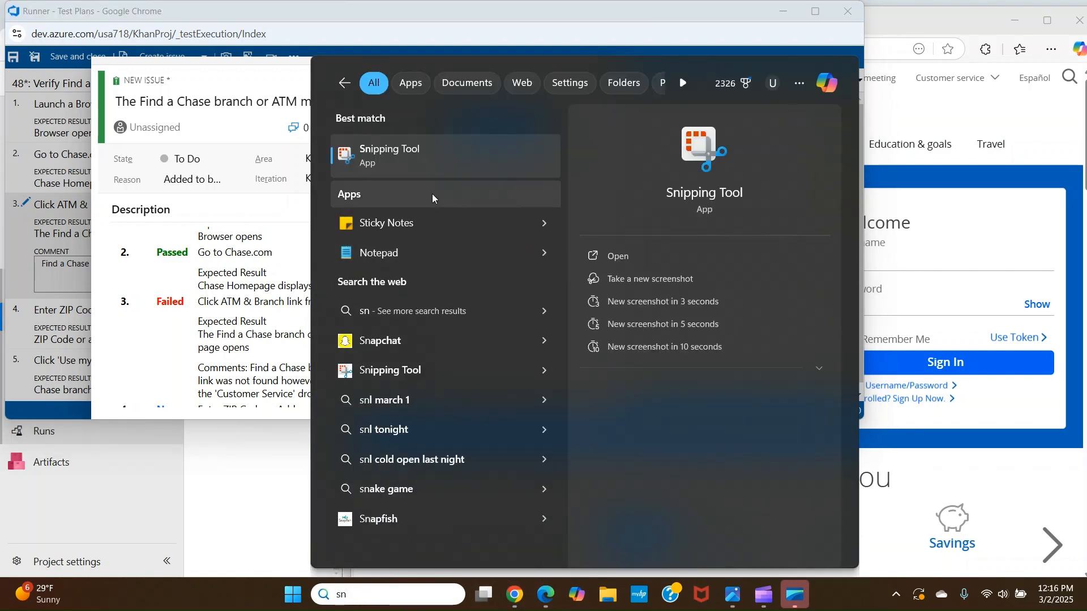
click(431, 161)
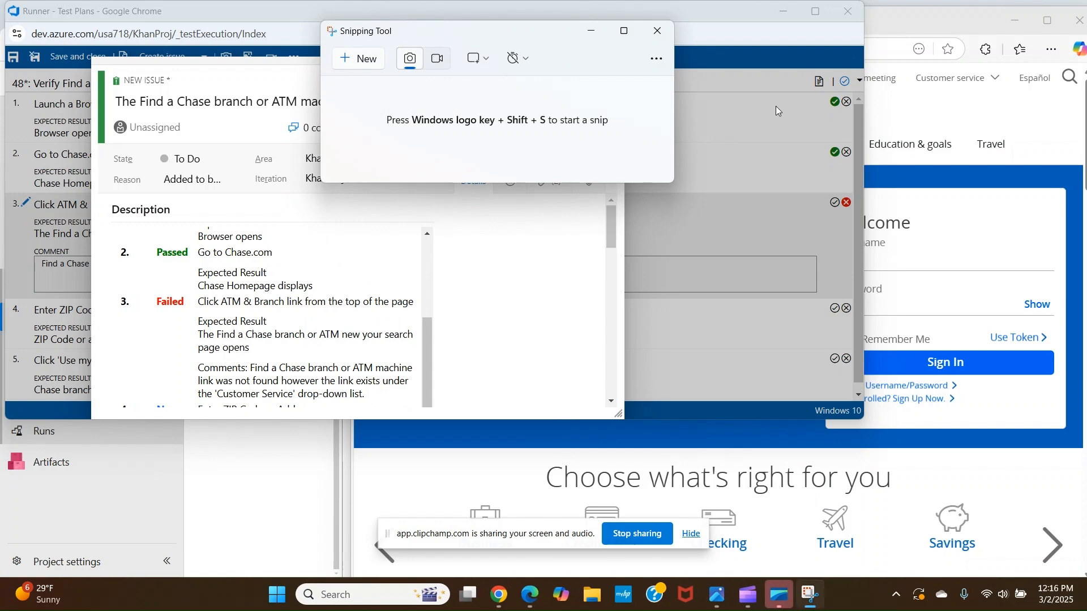
click(935, 109)
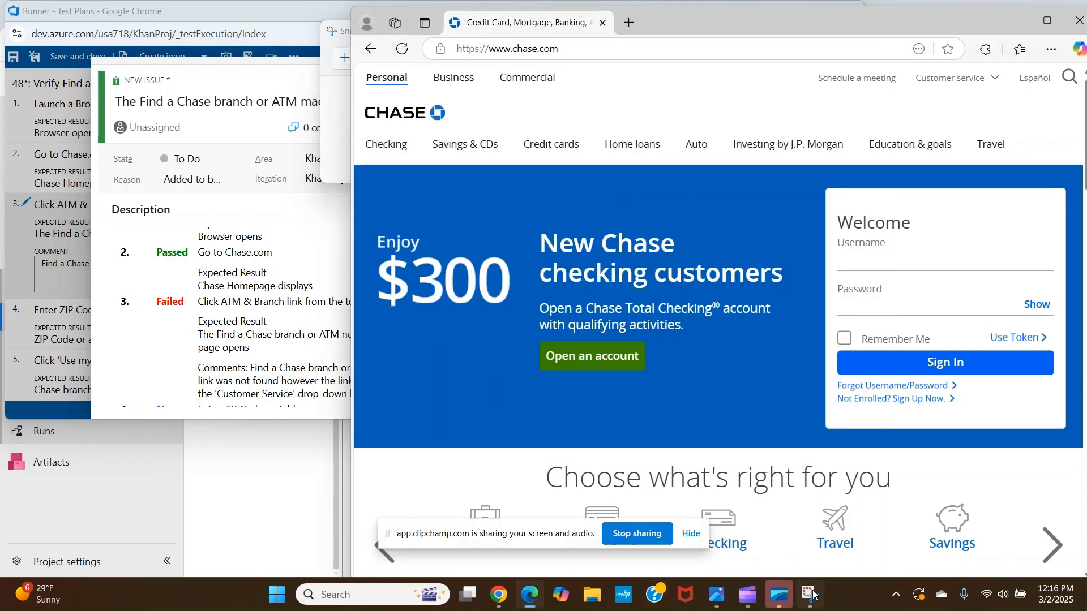
click(377, 70)
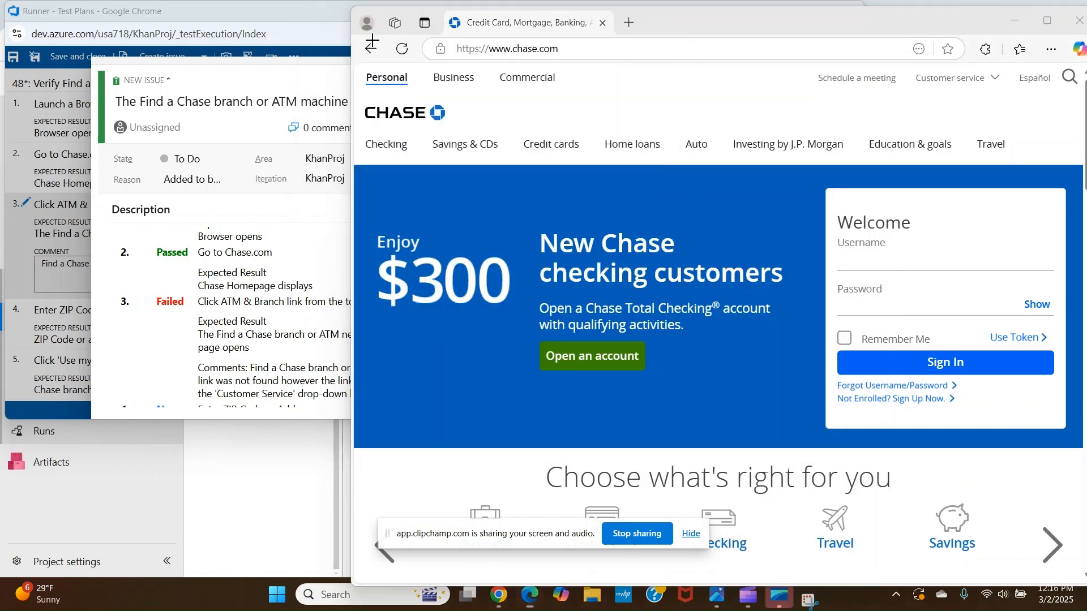
drag(350, 5, 1083, 578)
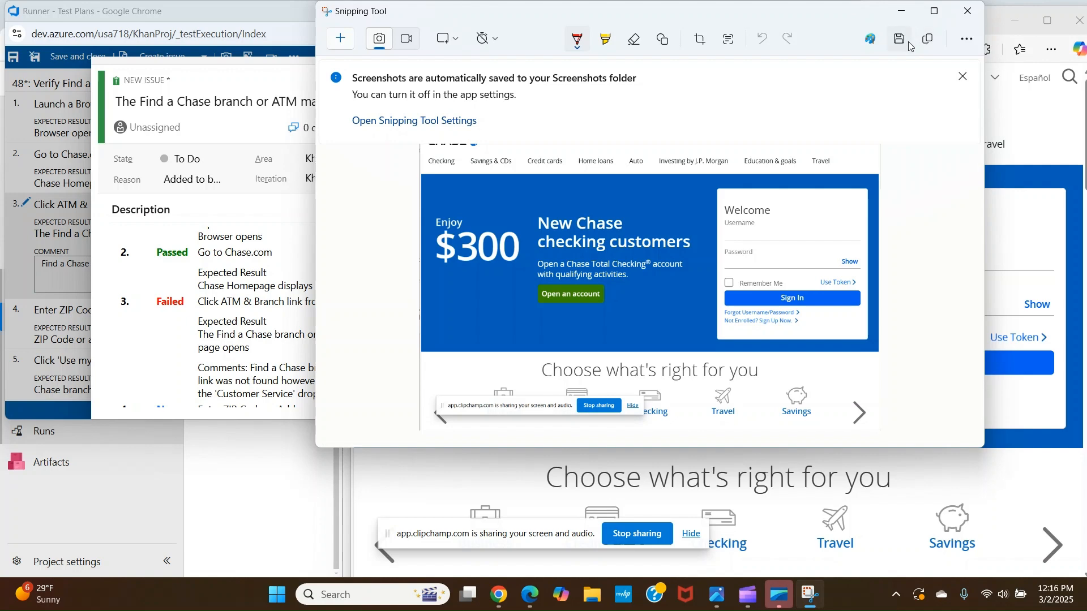
Save the snip over the existing 'ATM Branch link was not found' file in Downloads, then close Snipping Tool and the browser
click(900, 41)
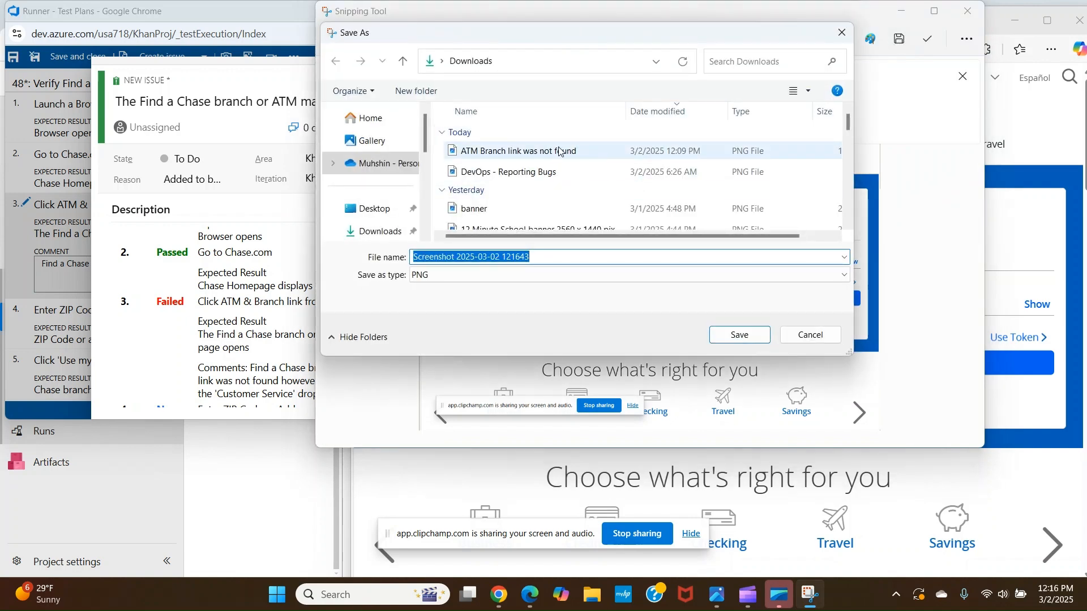
click(567, 159)
click(730, 336)
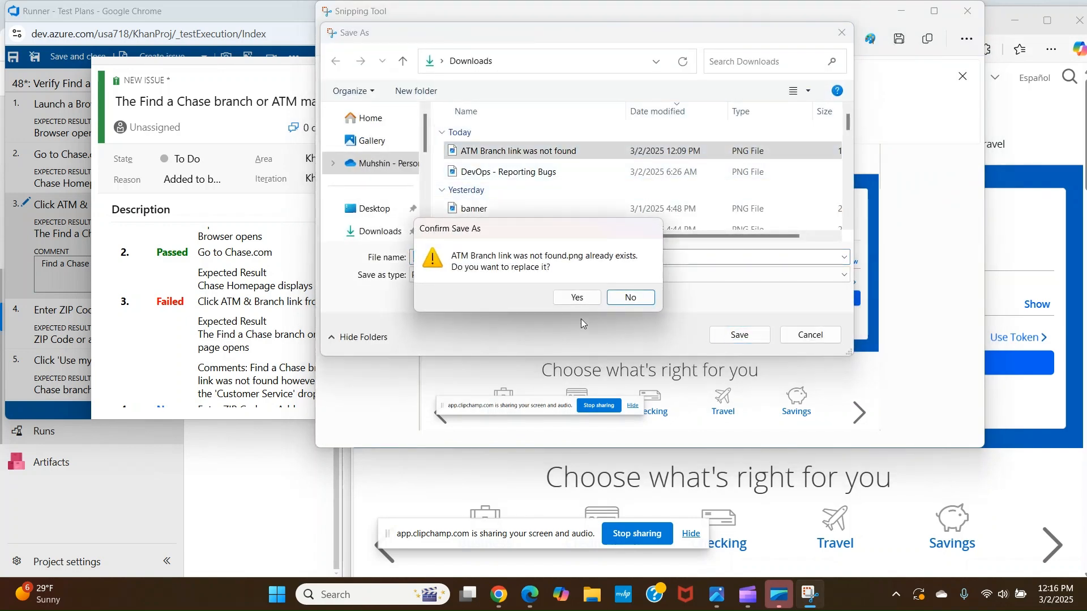
click(576, 299)
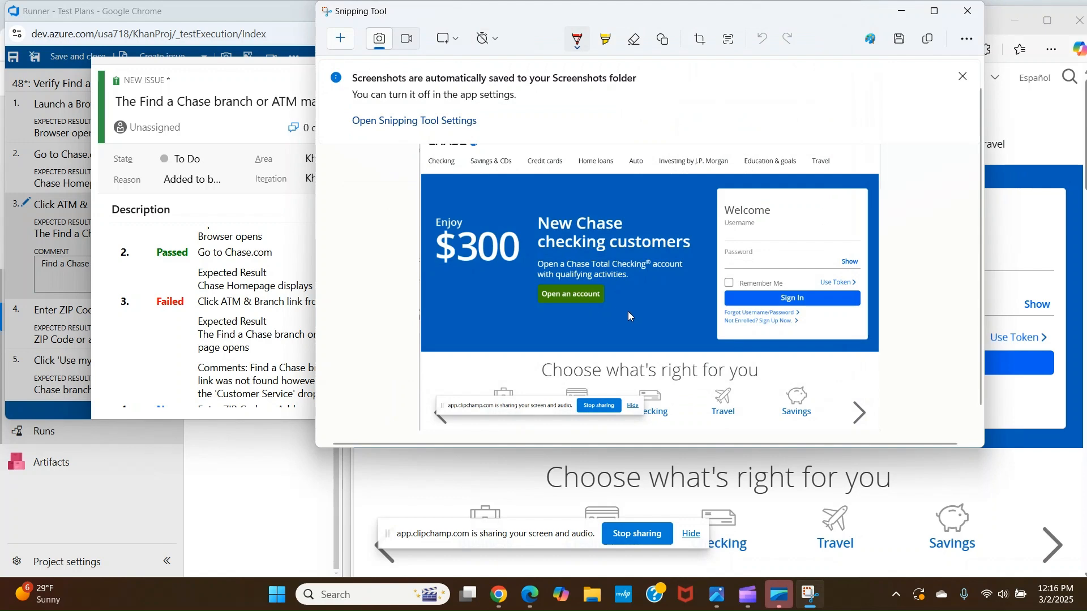
click(966, 12)
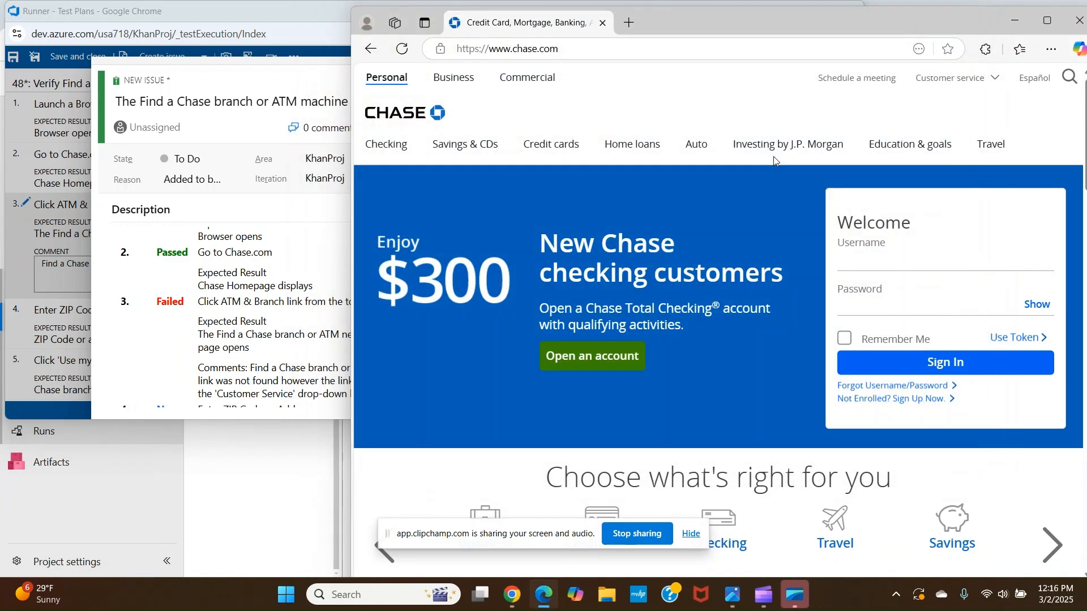
click(1079, 22)
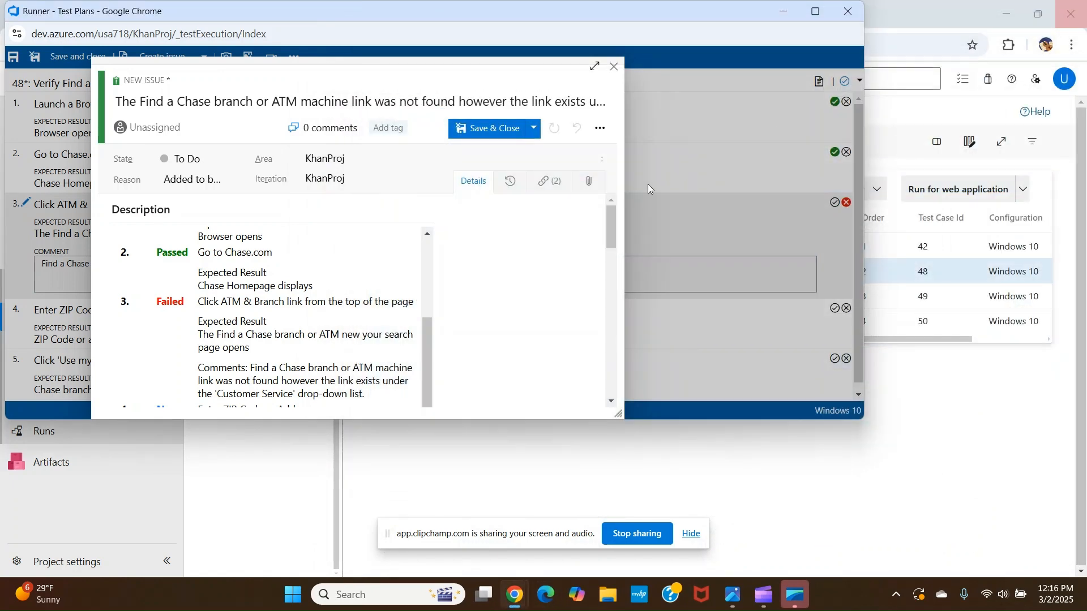
Attach the 'ATM Branch link was not found' screenshot from Downloads to the new bug
click(583, 189)
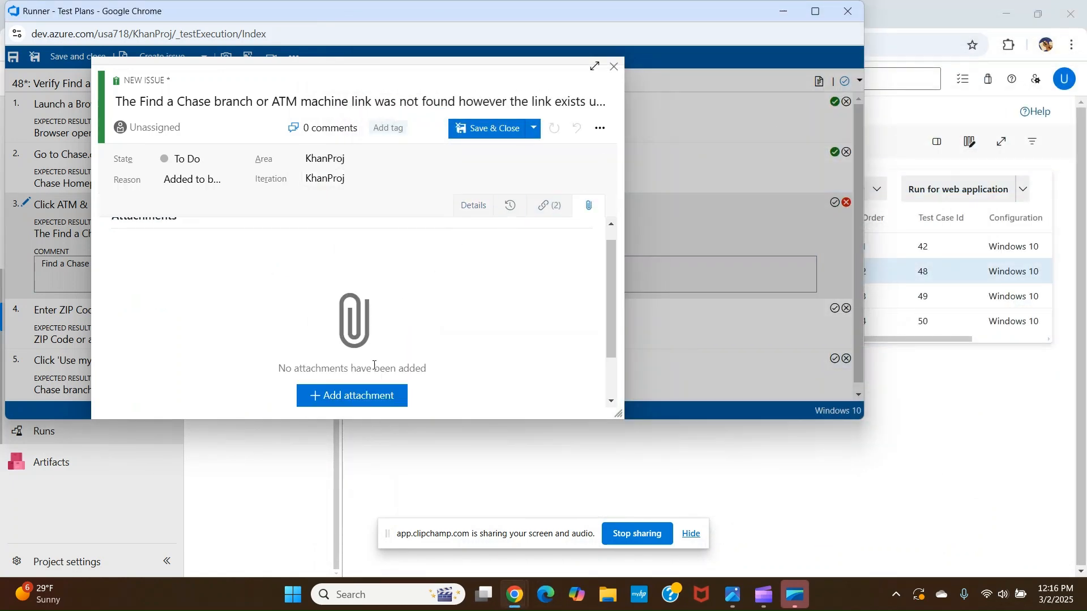
click(357, 400)
click(238, 132)
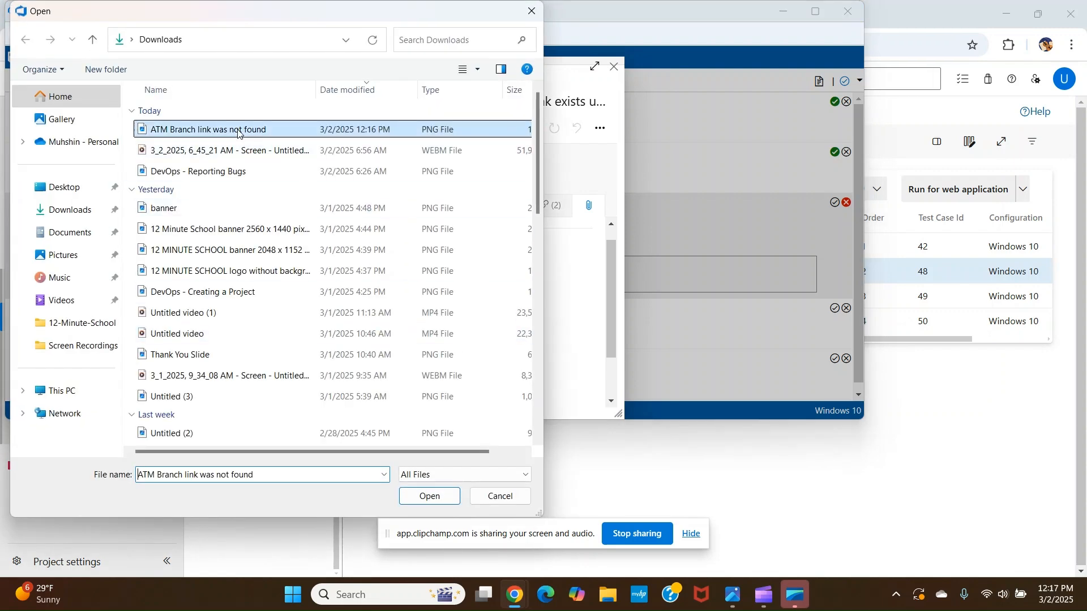
click(433, 496)
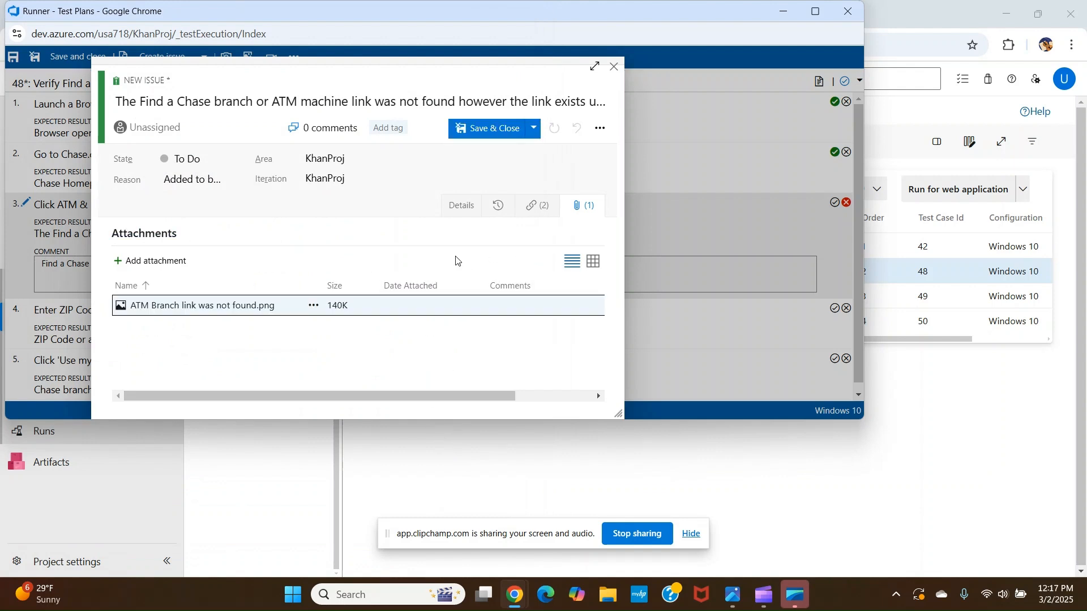
Save and close the bug, then save and close the test runner
click(488, 133)
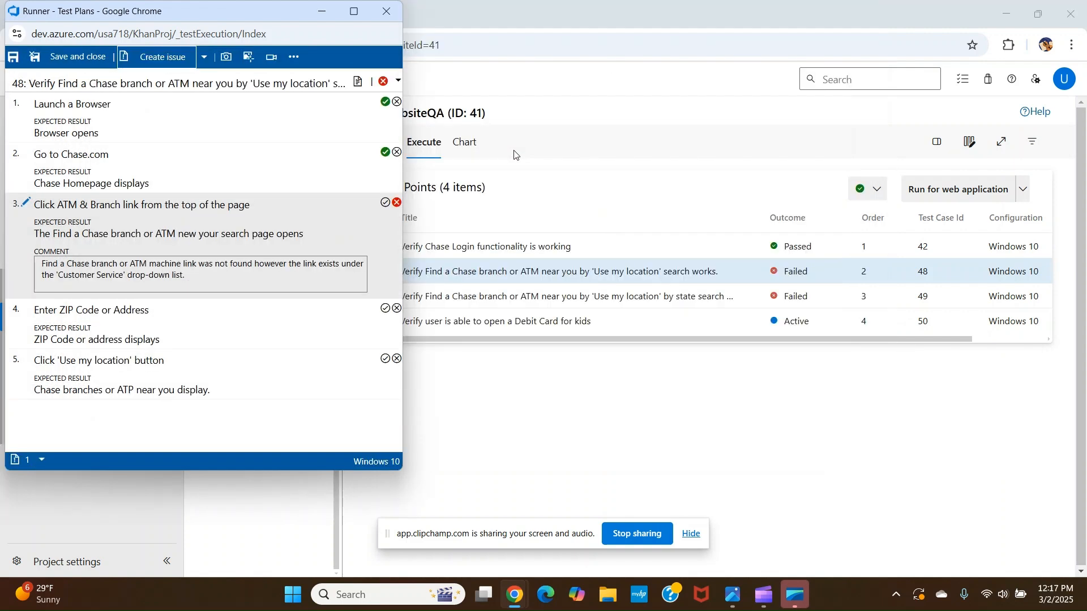
click(77, 60)
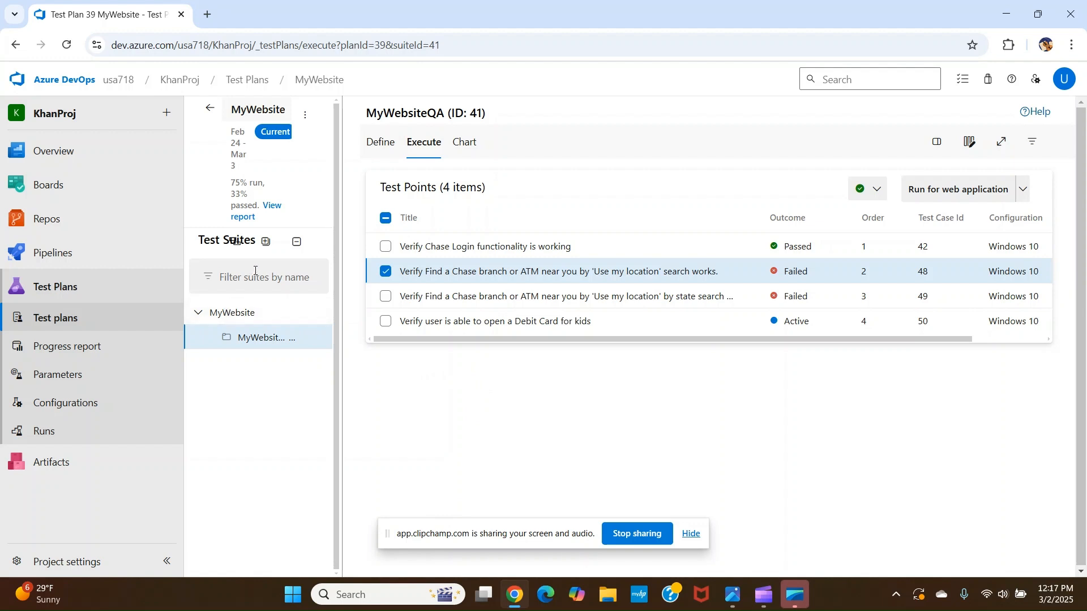
Open the KhanProj Team issues board under Boards
click(66, 45)
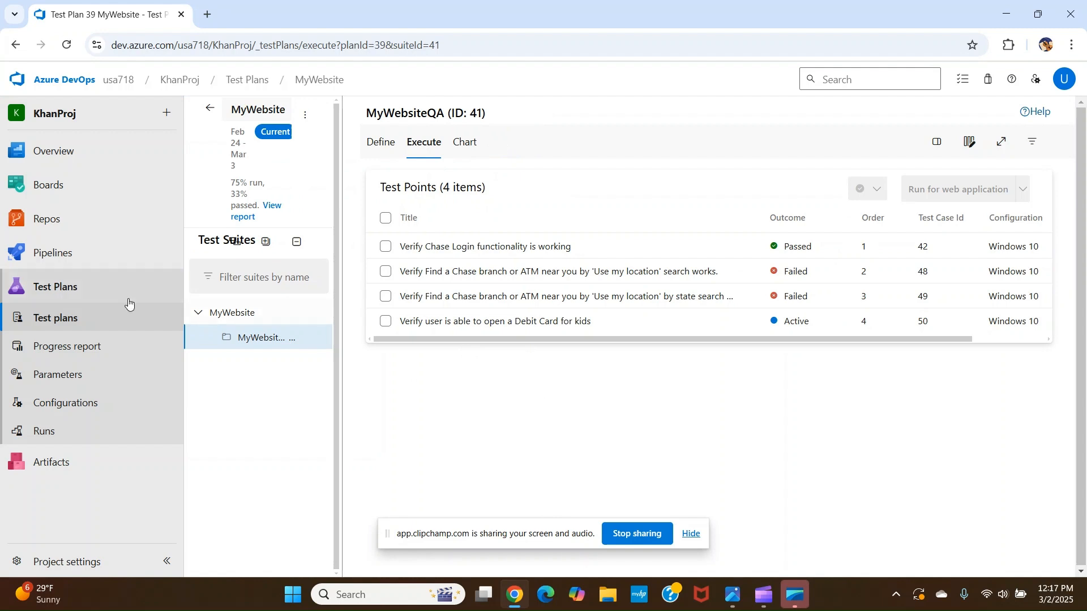
click(57, 191)
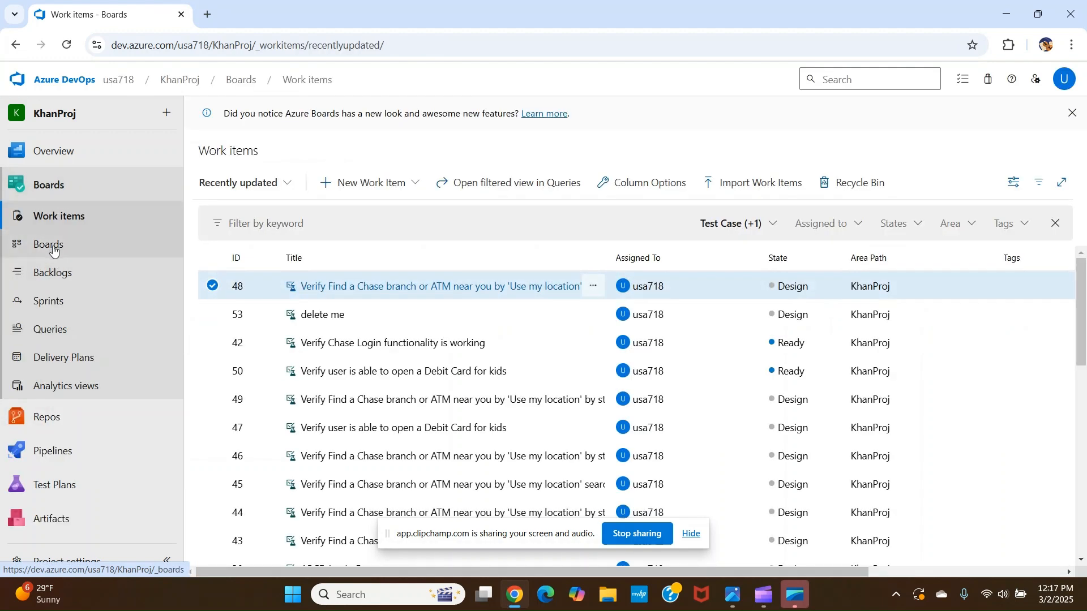
click(53, 250)
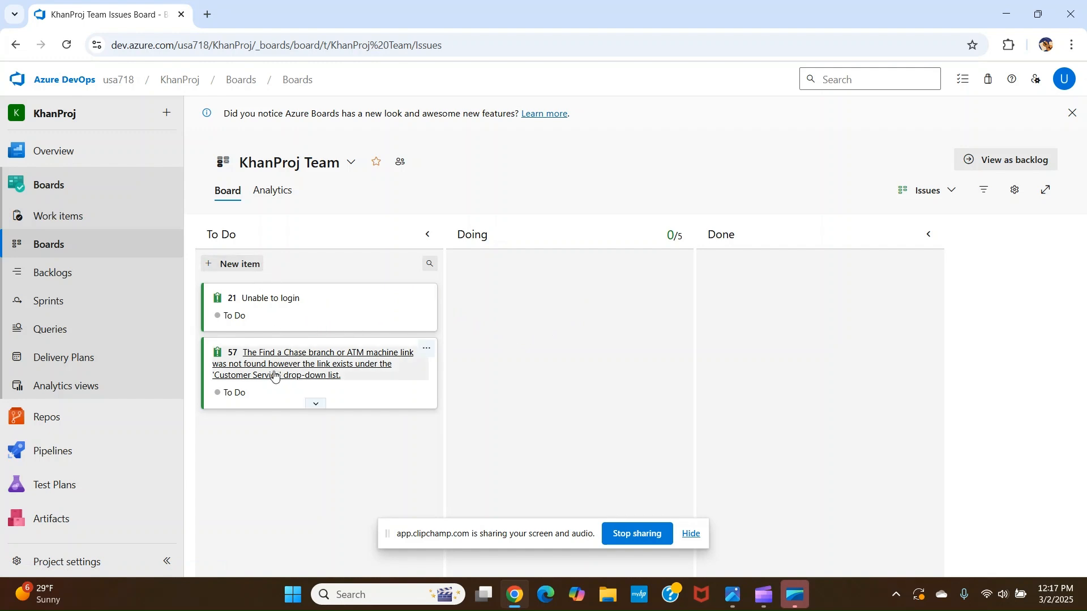
Open the new bug 57 on the board and review its description and attachments
click(309, 365)
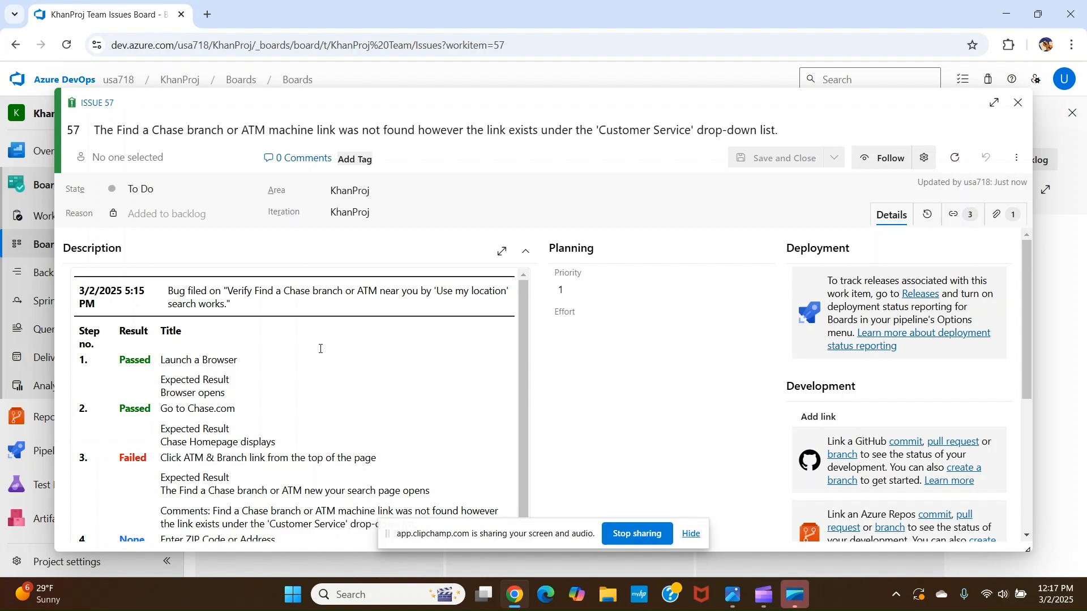
scroll(320, 349, down, 1)
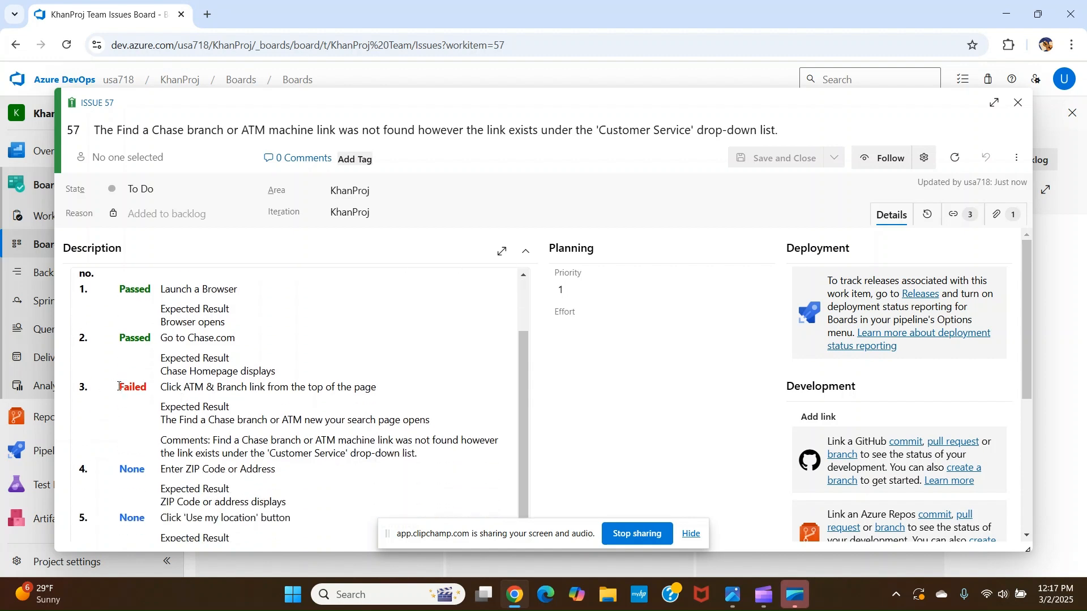
click(1011, 220)
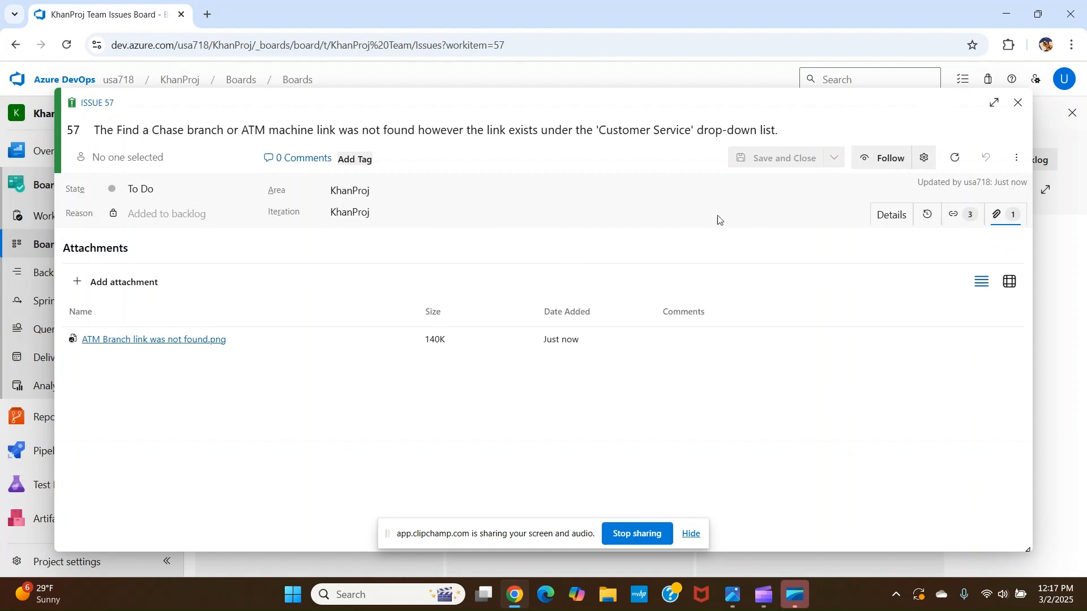
click(889, 224)
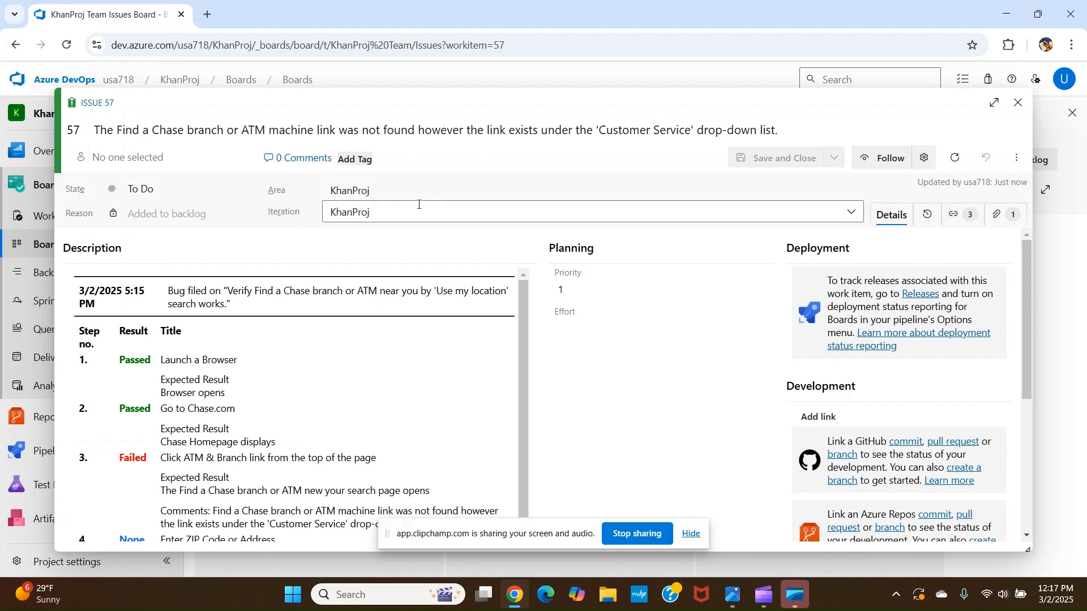
Assign bug 57 to a project member
click(240, 157)
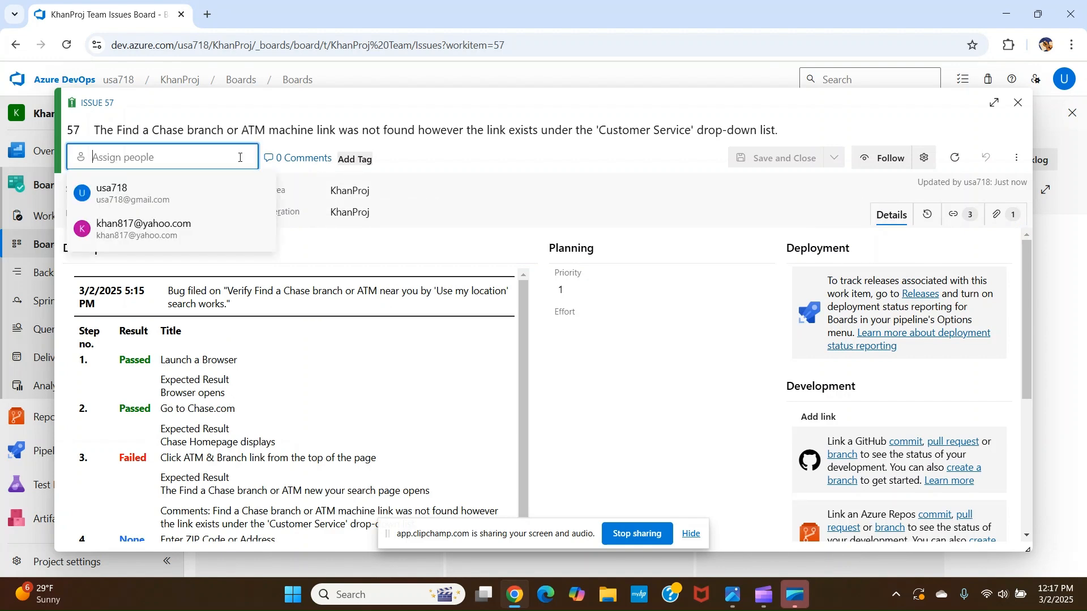